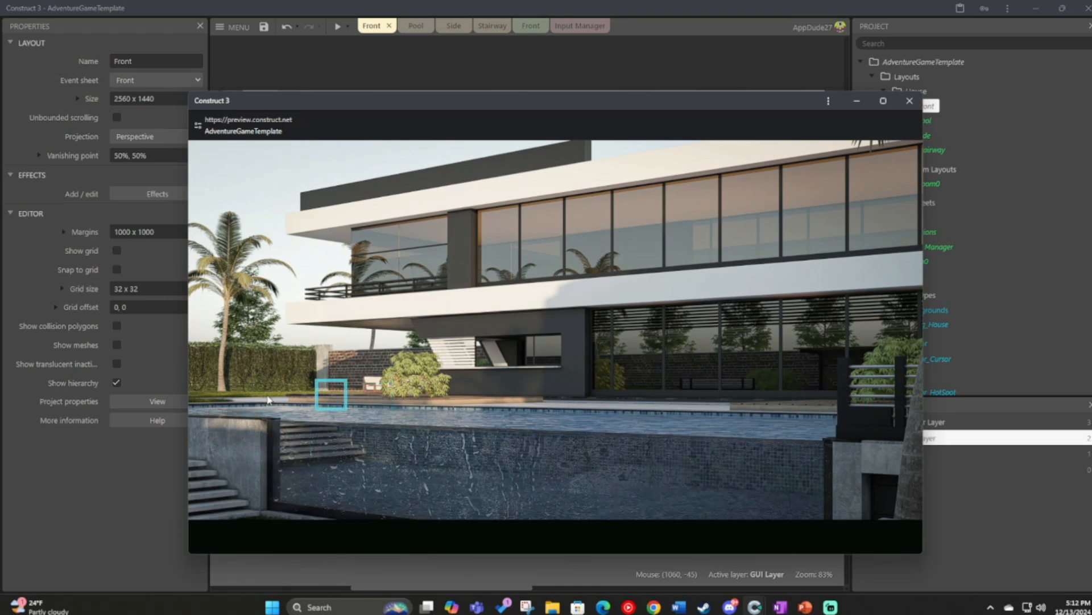
# Test the running game preview by going to the stairway view and back to the front view of the house.
pyautogui.click(219, 393)
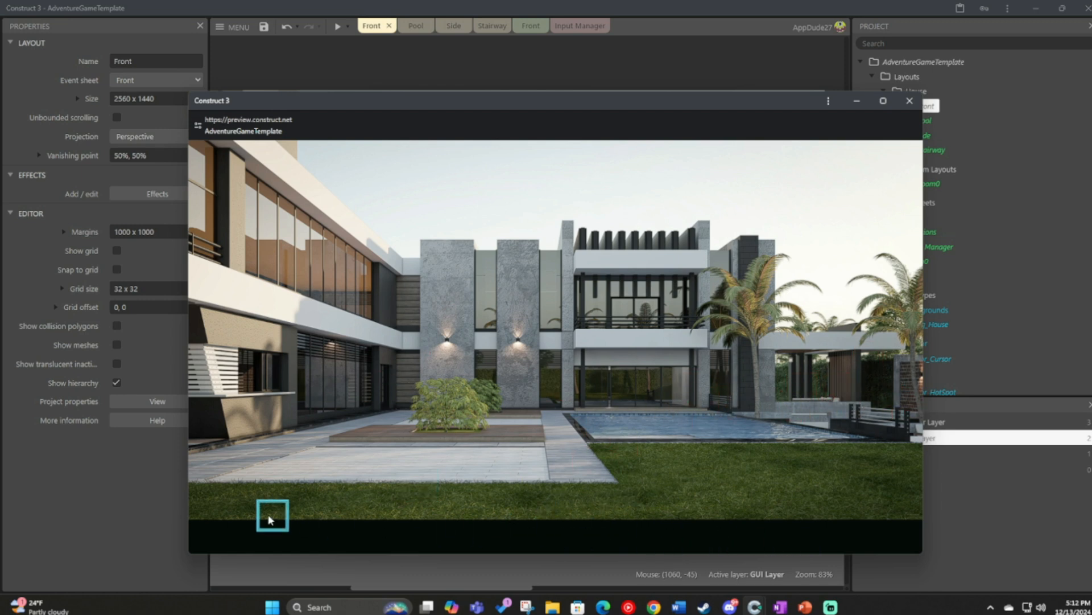
pyautogui.click(644, 386)
pyautogui.click(481, 497)
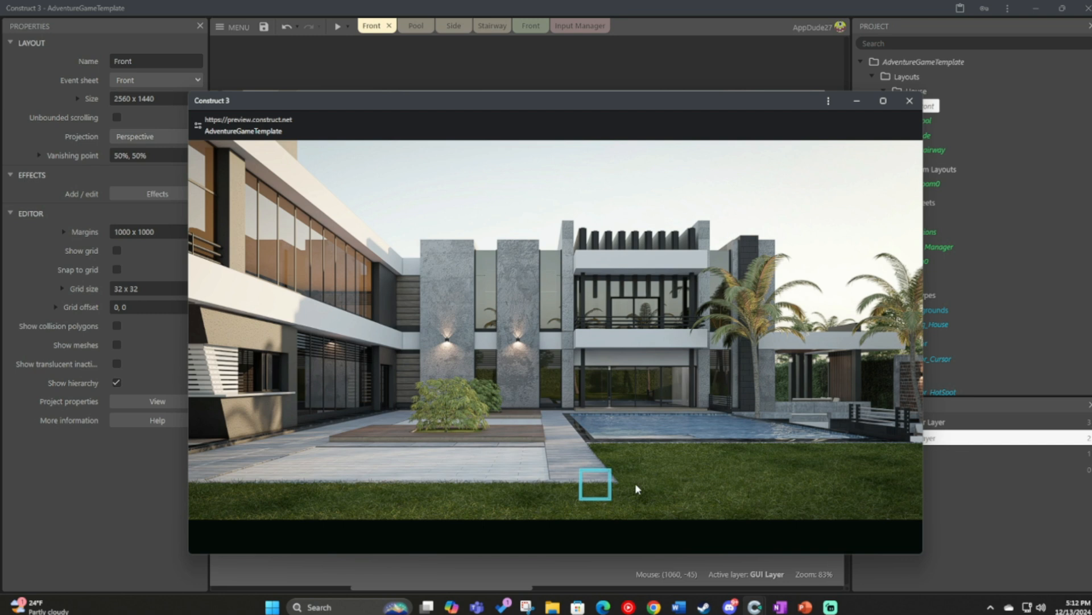
pyautogui.click(846, 414)
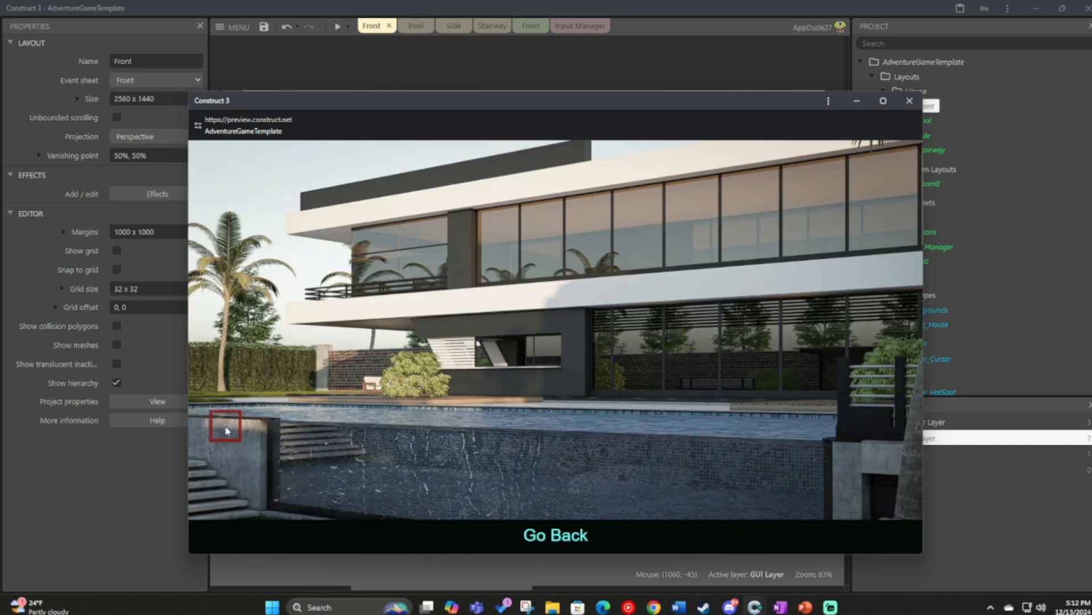
pyautogui.click(226, 397)
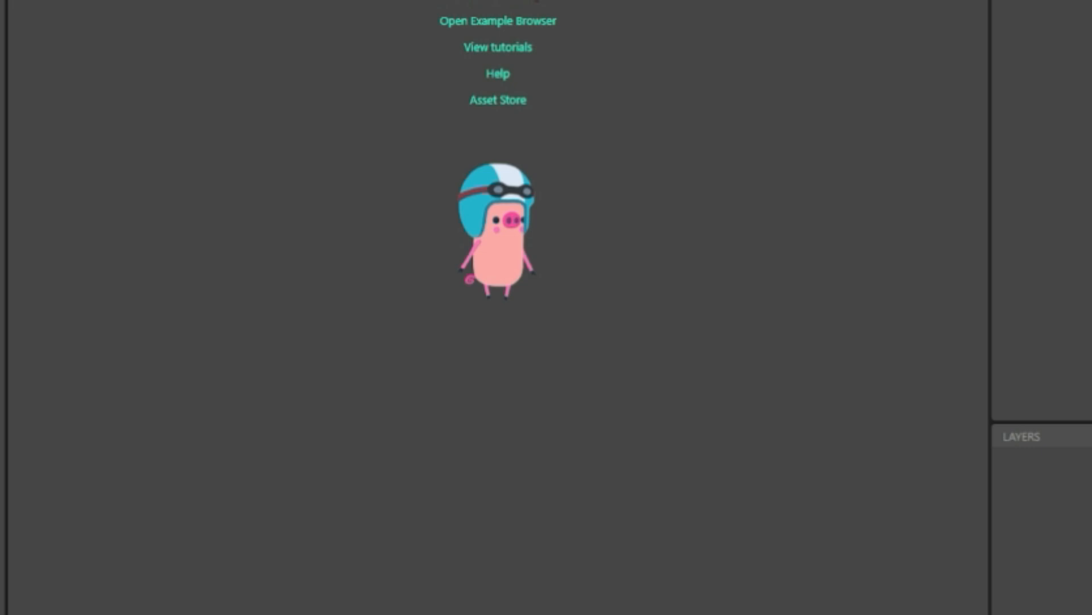
# Create a new project named AdventureGameTemplate with the 720p landscape preset, starting with an event sheet.
pyautogui.click(535, 1)
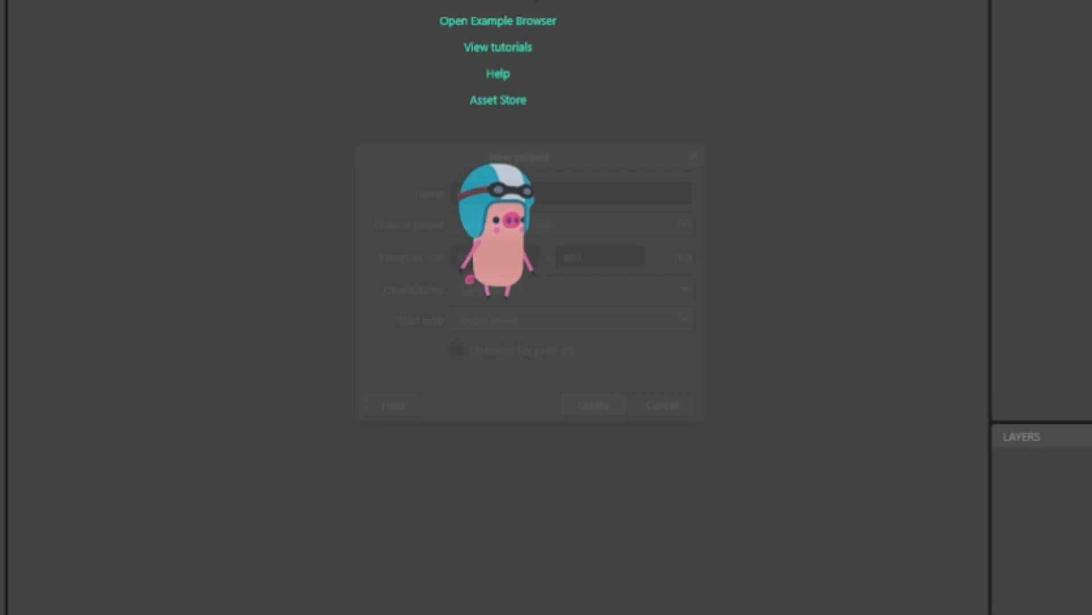
pyautogui.write('Adv')
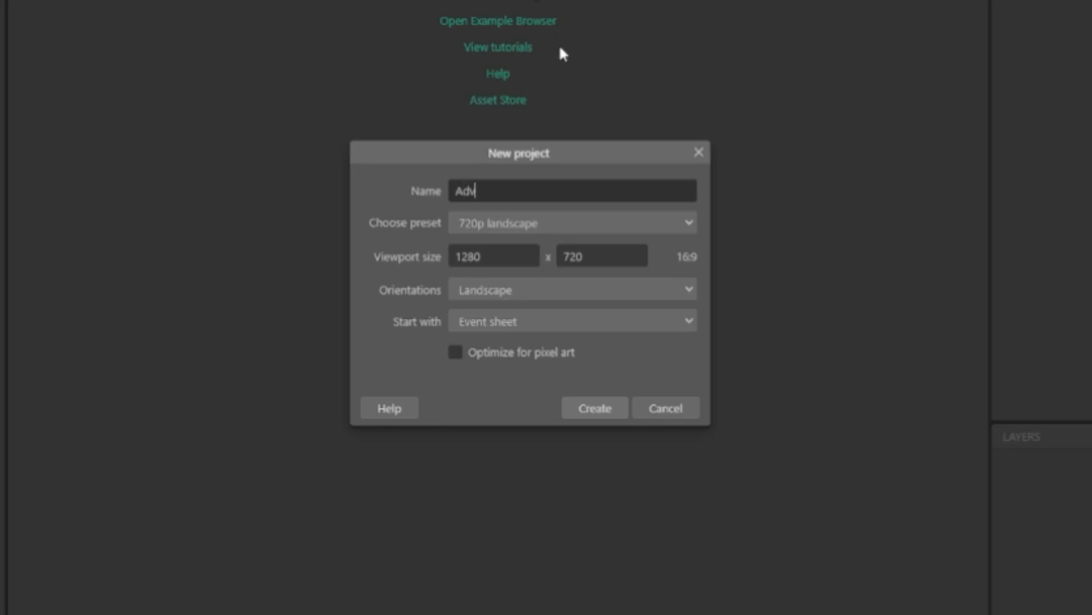
pyautogui.write('entureGameTemplate')
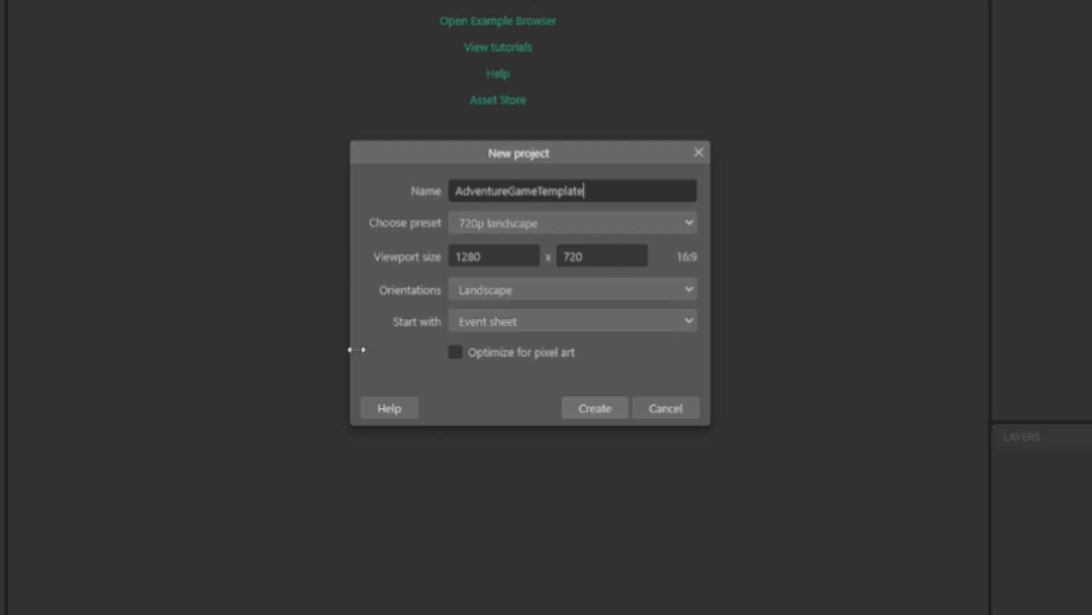
pyautogui.click(588, 412)
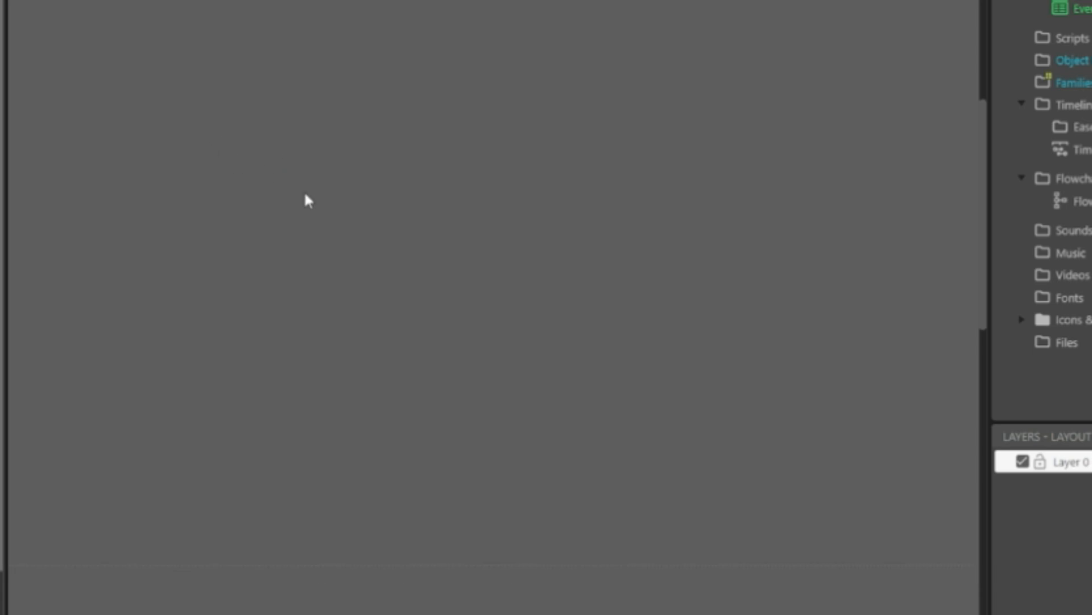
pyautogui.keyDown('ctrl'); pyautogui.scroll(-5, 305, 197); pyautogui.keyUp('ctrl')
pyautogui.keyDown('ctrl'); pyautogui.scroll(4, 332, 205); pyautogui.keyUp('ctrl')
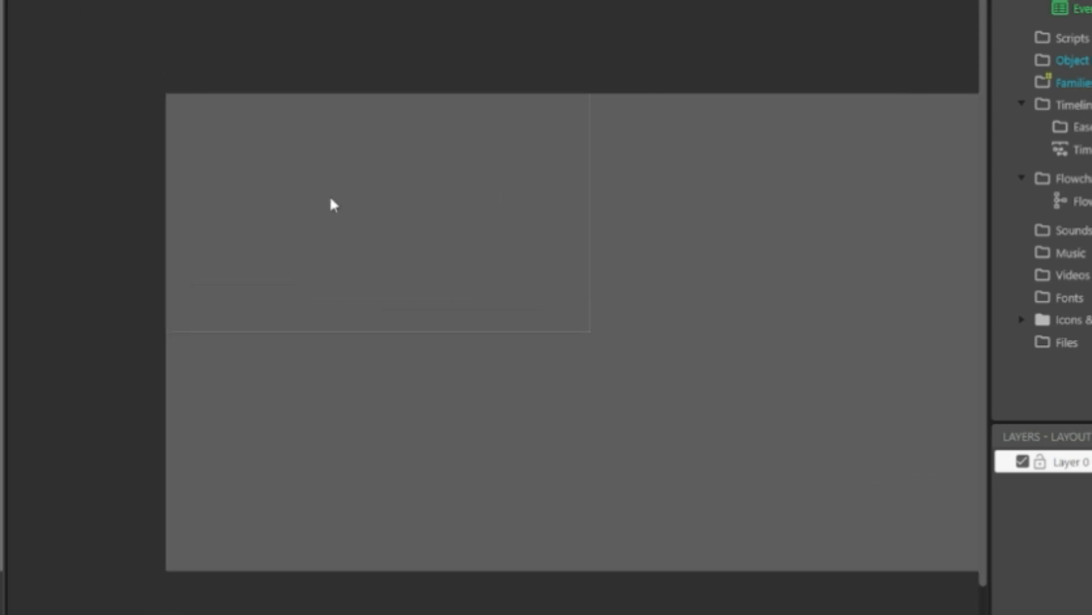
pyautogui.keyDown('ctrl'); pyautogui.scroll(-2, 418, 229); pyautogui.keyUp('ctrl')
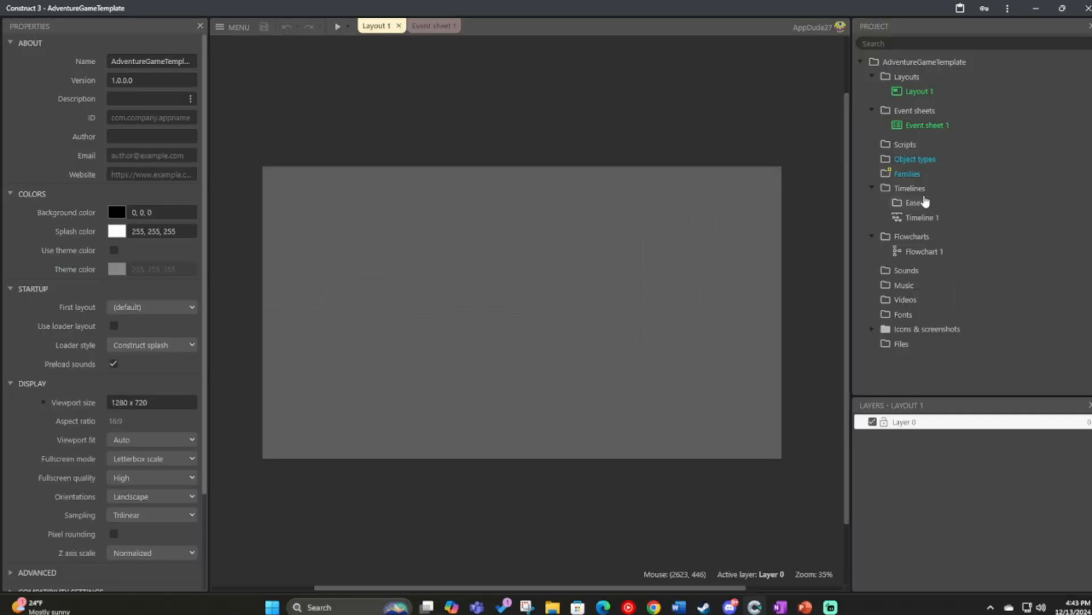
# Add a subfolder named Backgrounds under the project's object types.
pyautogui.rightClick(1049, 61)
pyautogui.click(959, 187)
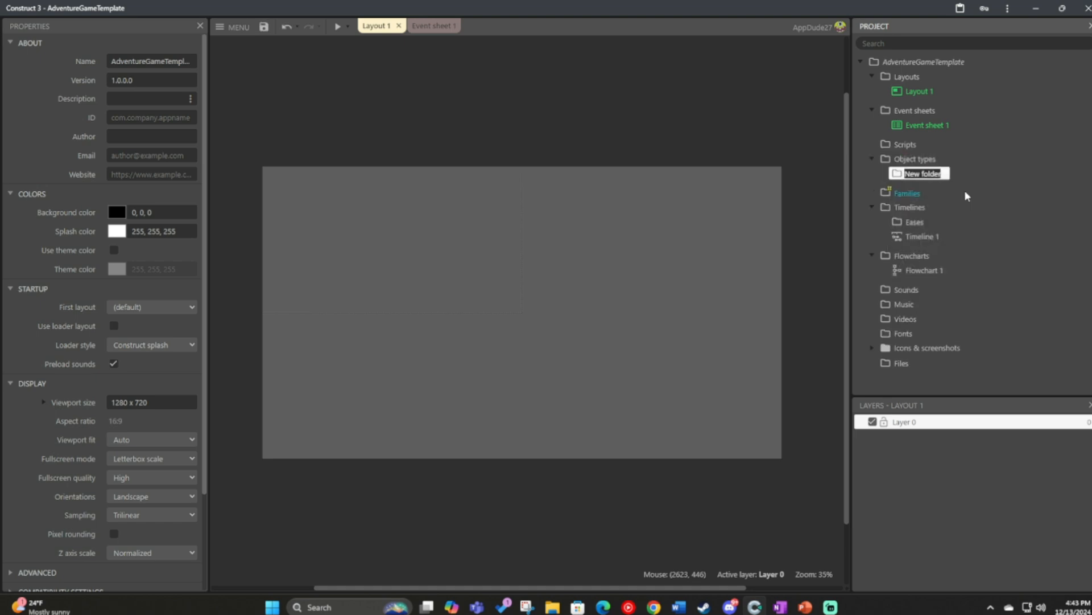
pyautogui.write('Bac')
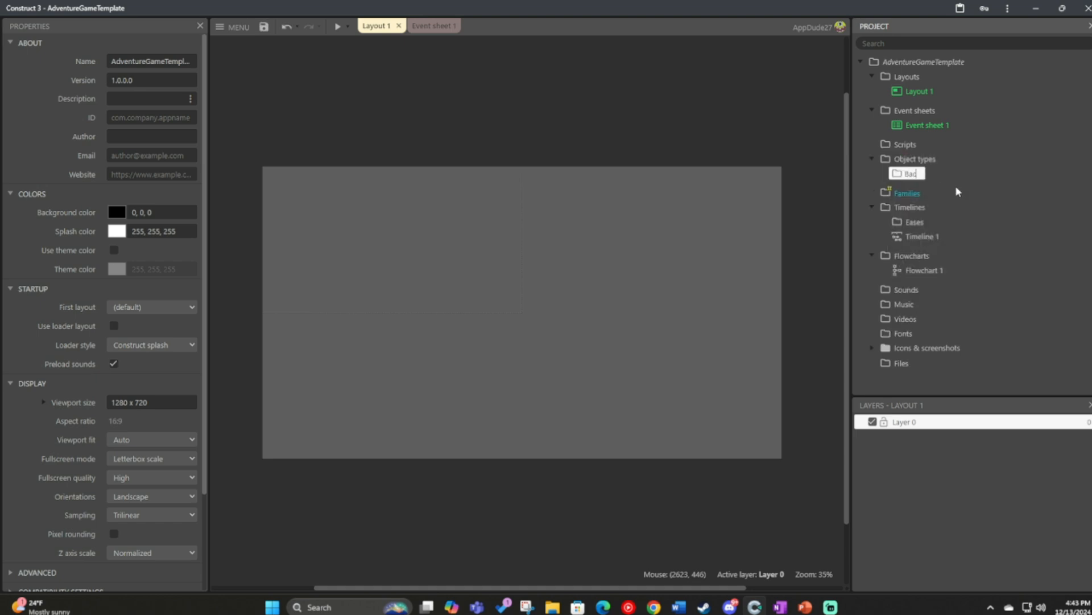
pyautogui.write('kgrounds')
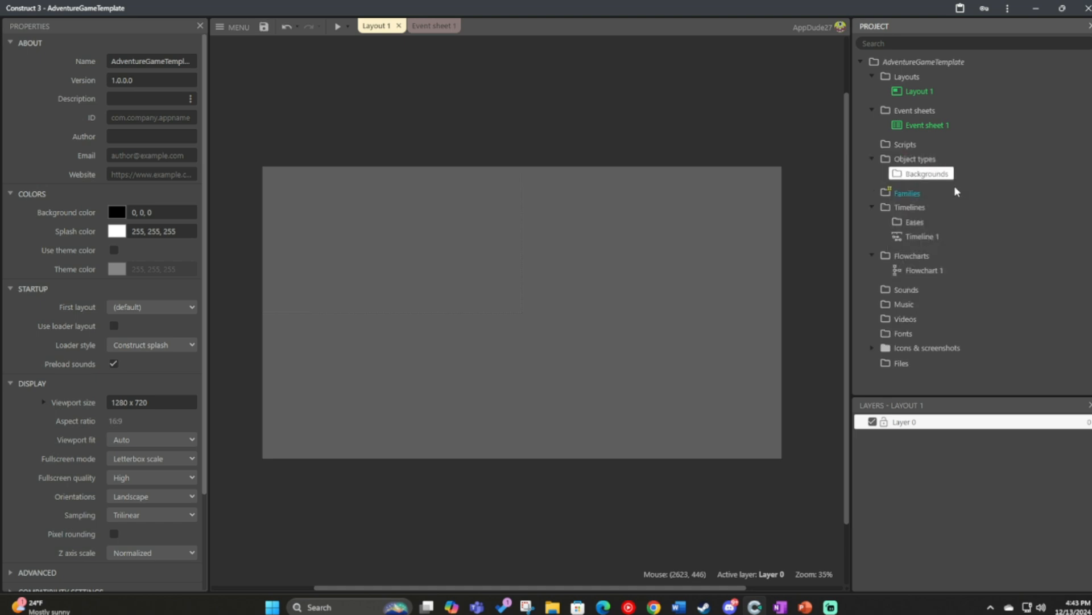
# Create a Sprite object type named bg_House in the Backgrounds folder and place it in the layout.
pyautogui.rightClick(944, 188)
pyautogui.click(944, 187)
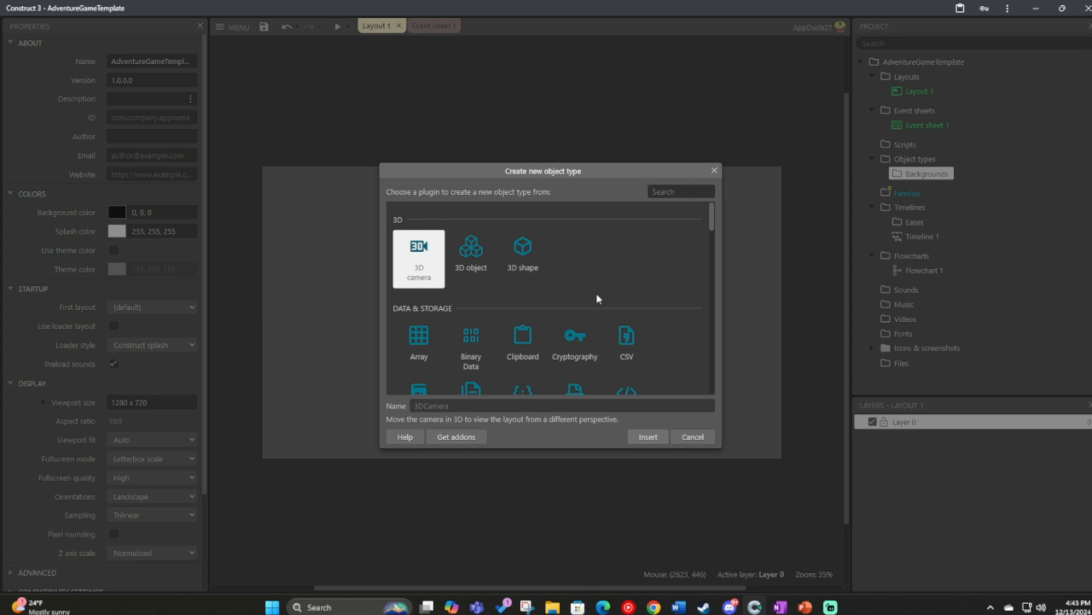
pyautogui.scroll(-5, 683, 245)
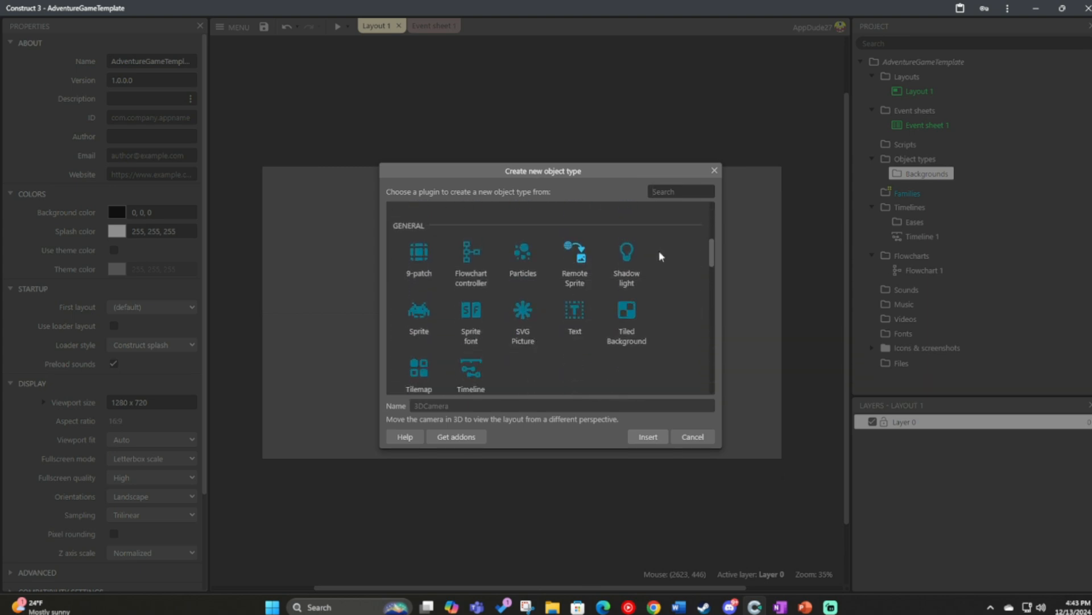
pyautogui.click(437, 310)
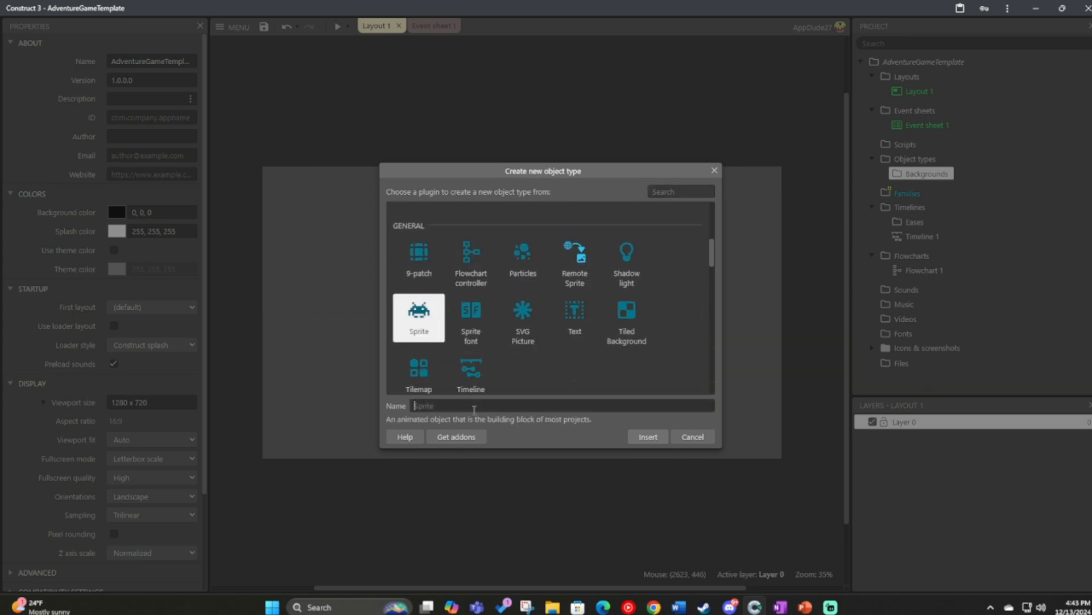
pyautogui.write('bg_House')
pyautogui.press('Return')
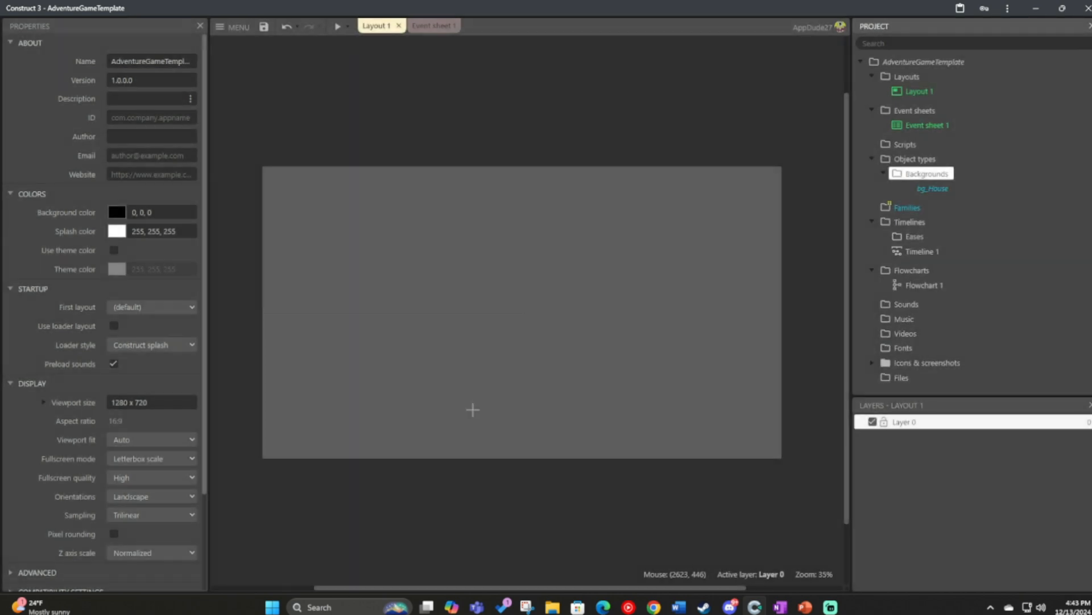
pyautogui.click(419, 288)
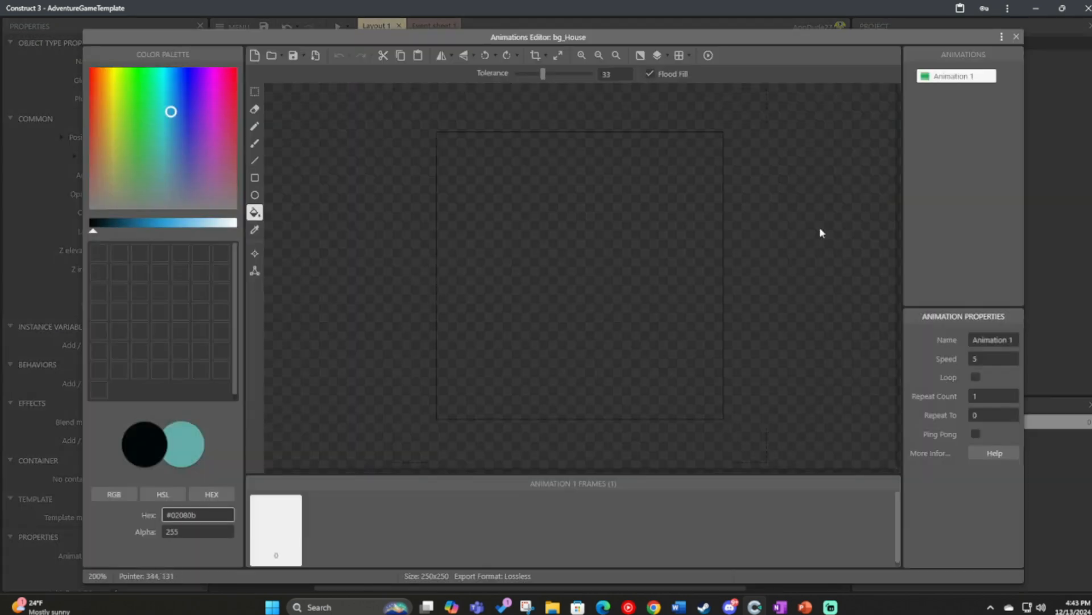
# Set the speed of the sprite's default animation to 0 and rename the animation Front.
pyautogui.click(961, 82)
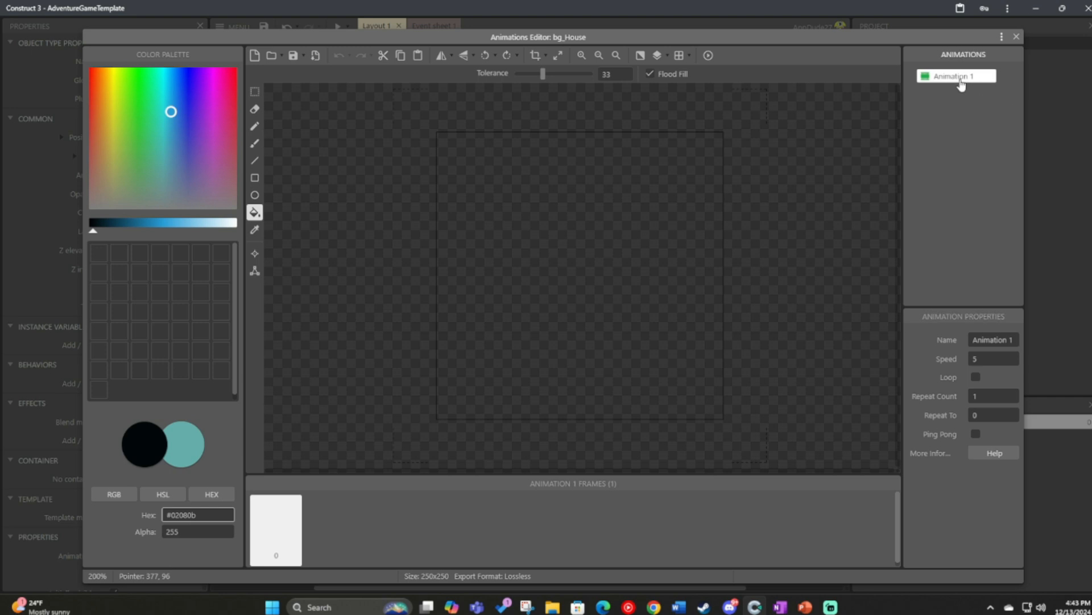
pyautogui.click(1013, 361)
pyautogui.click(1012, 361)
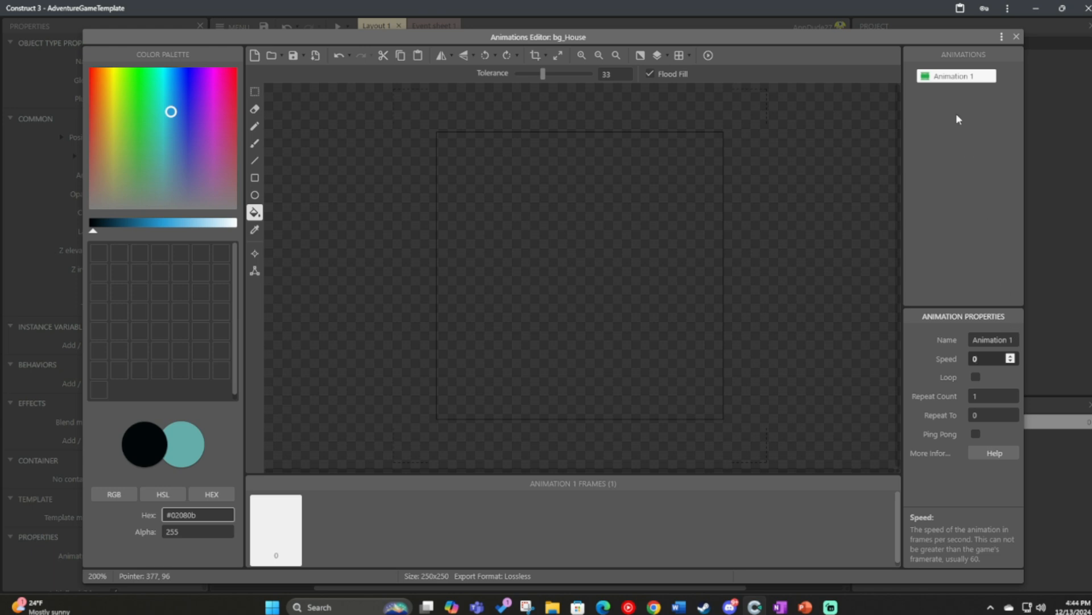
pyautogui.rightClick(945, 79)
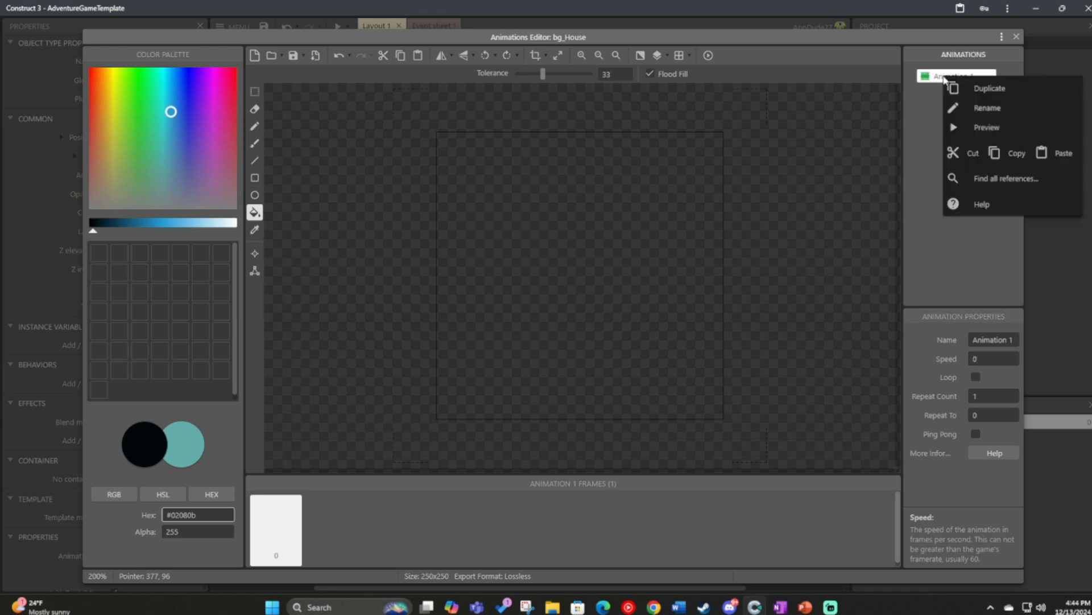
pyautogui.click(978, 109)
pyautogui.write('Fron')
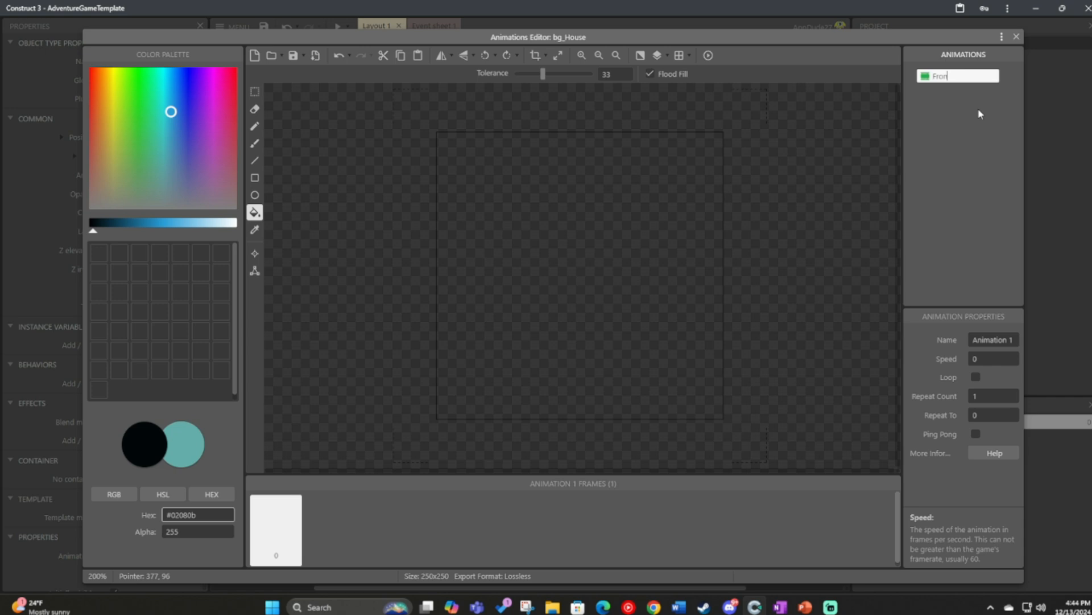
pyautogui.write('t')
pyautogui.press('Return')
# Insert the house front picture into the Front animation's frame.
pyautogui.hotkey('ctrl', 'v')
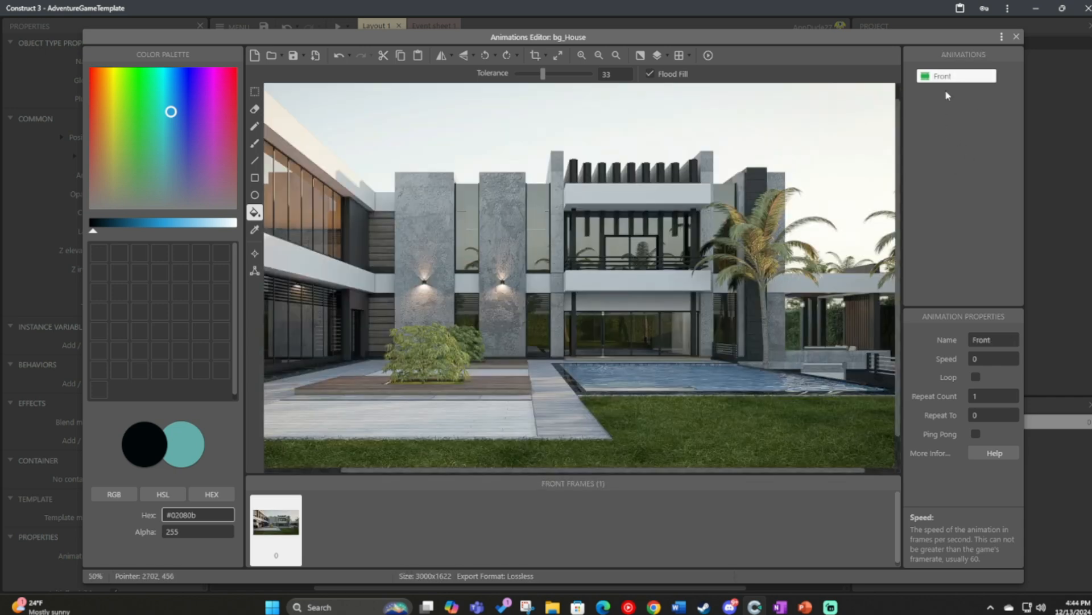
pyautogui.click(946, 91)
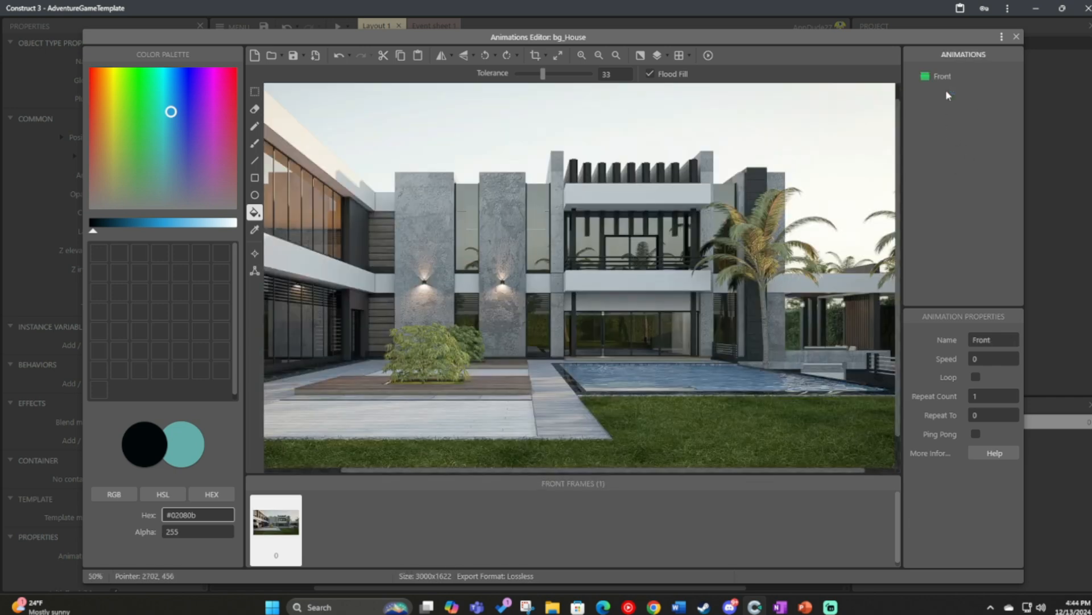
# Duplicate the Front animation and rename the copy Pool.
pyautogui.rightClick(934, 77)
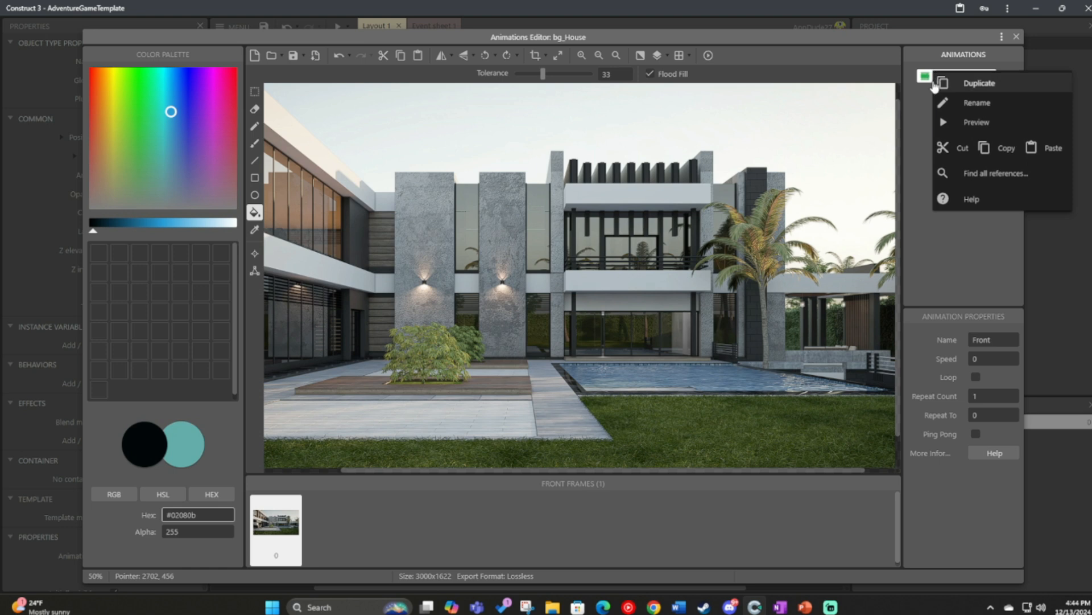
pyautogui.click(922, 100)
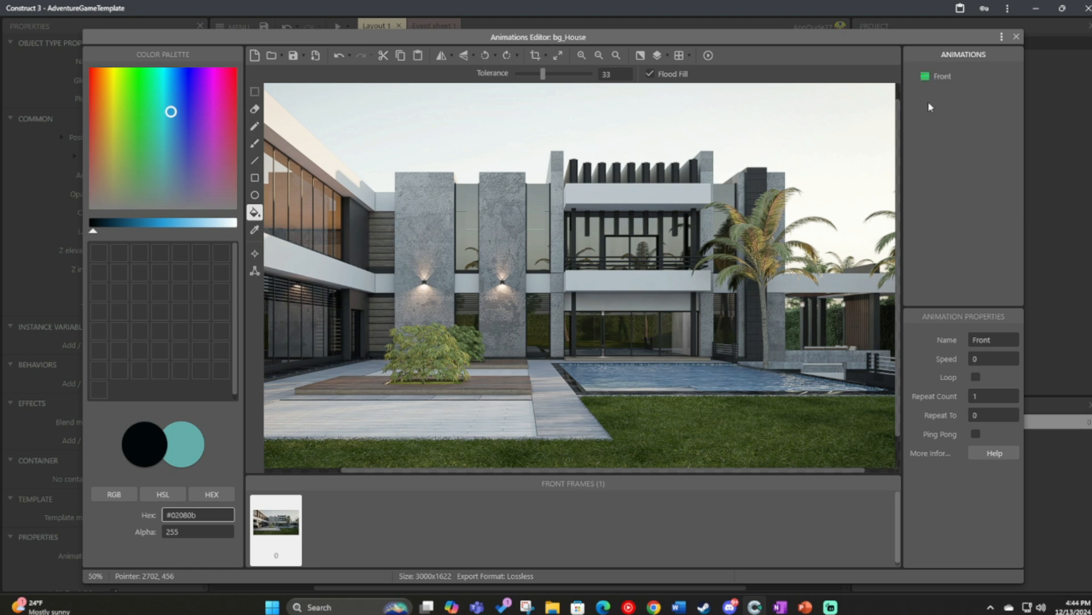
pyautogui.rightClick(940, 78)
pyautogui.click(956, 84)
pyautogui.rightClick(957, 98)
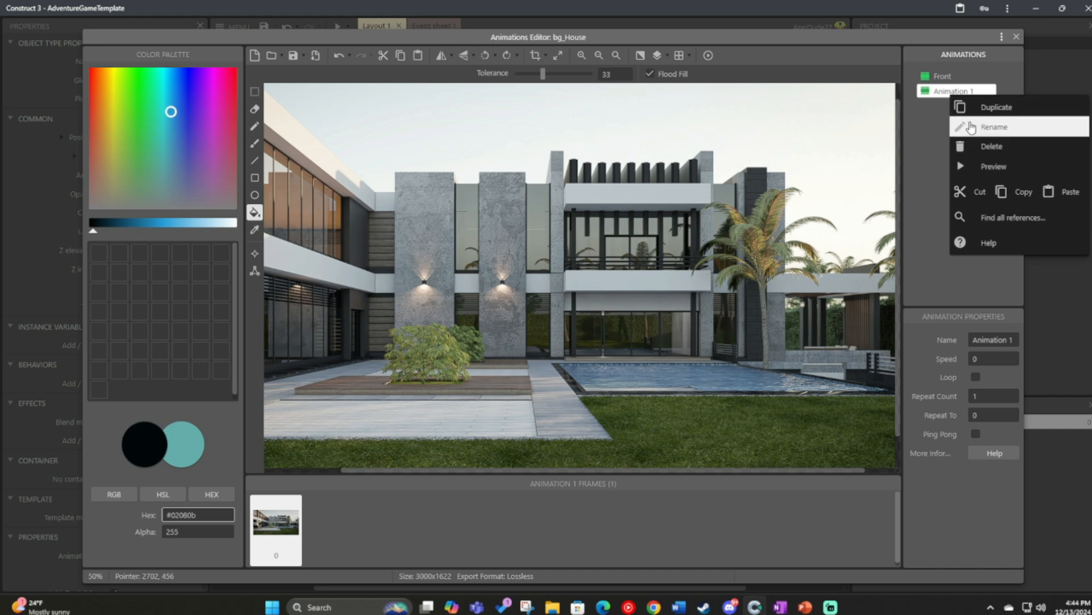
pyautogui.click(971, 127)
pyautogui.write('POol')
pyautogui.press('Return')
# Replace the copied image in the Pool animation's frame with the swimming pool picture.
pyautogui.hotkey('ctrl', 'a')
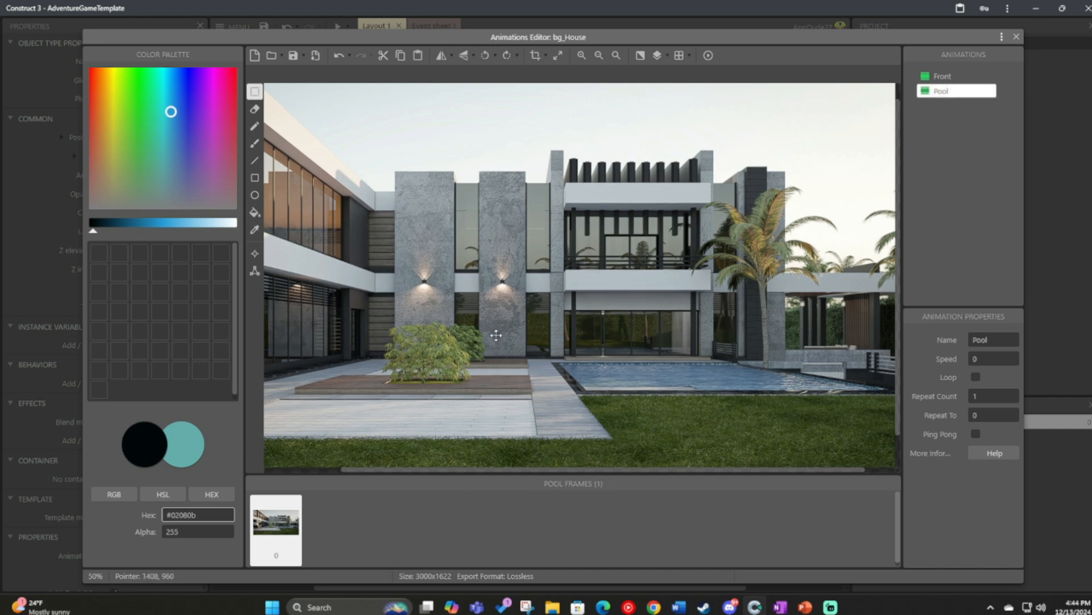
pyautogui.press('Delete')
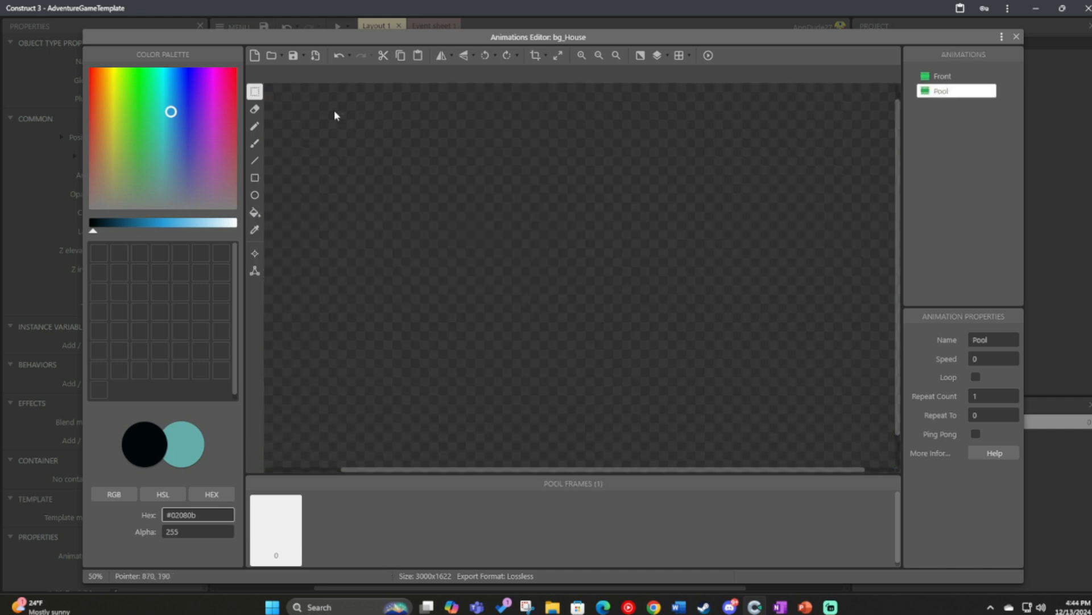
pyautogui.click(273, 56)
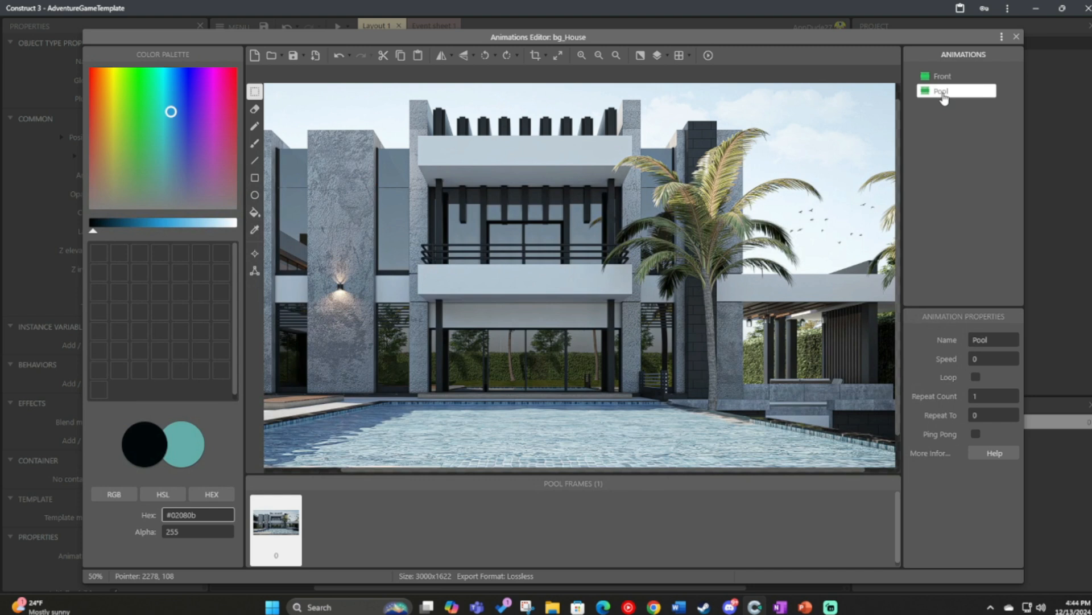
# Duplicate the Pool animation and rename the copy Stairway.
pyautogui.rightClick(943, 96)
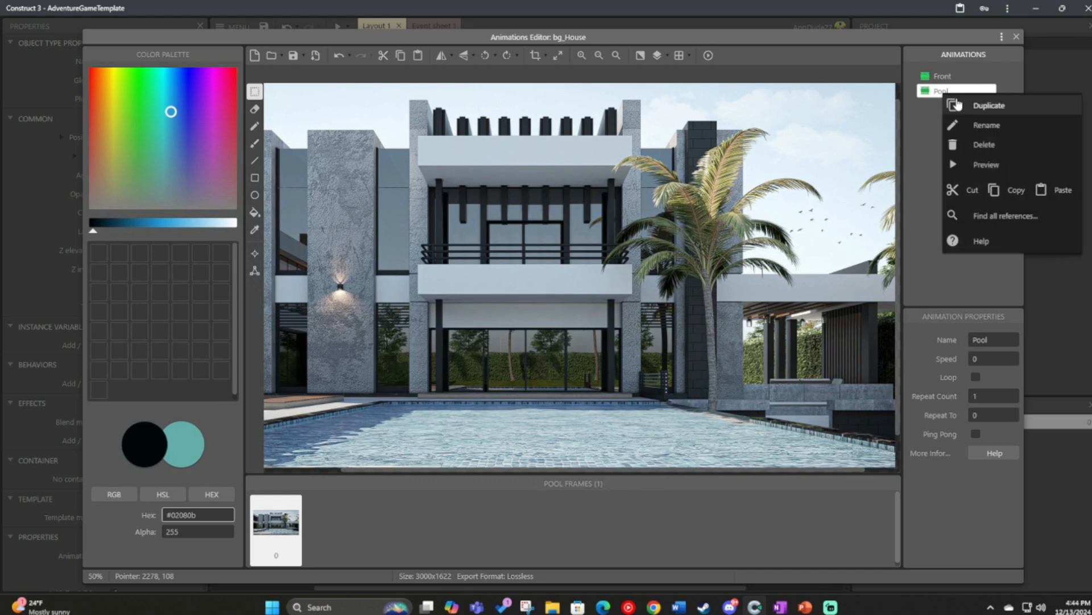
pyautogui.click(1001, 103)
pyautogui.rightClick(957, 106)
pyautogui.click(1042, 143)
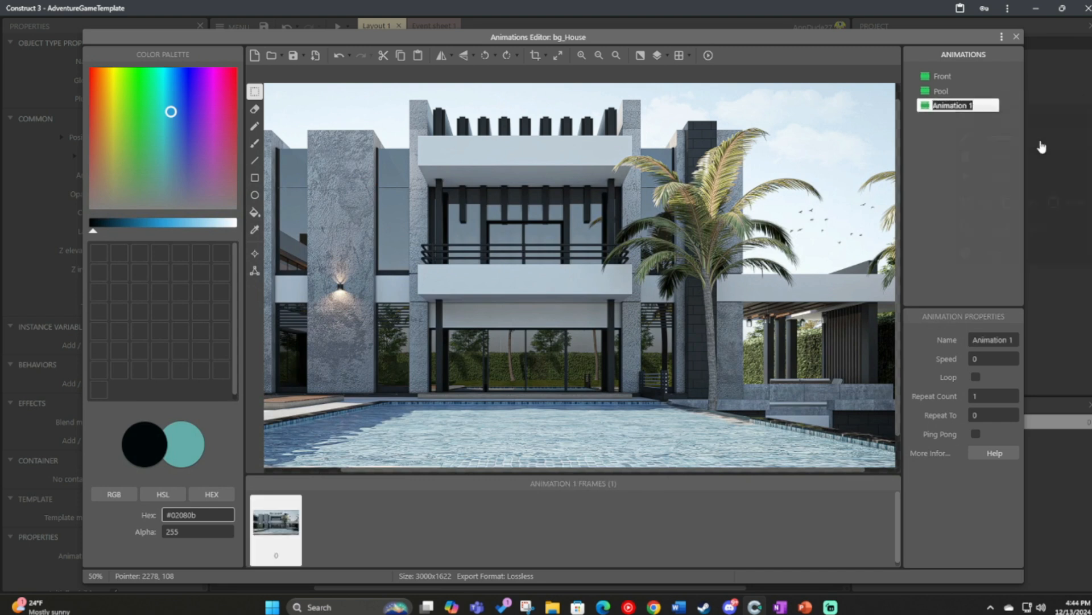
pyautogui.write('Stairway')
pyautogui.press('Return')
# Replace the copied image in the Stairway animation's frame with the picture of the house seen from the stairway.
pyautogui.click(546, 131)
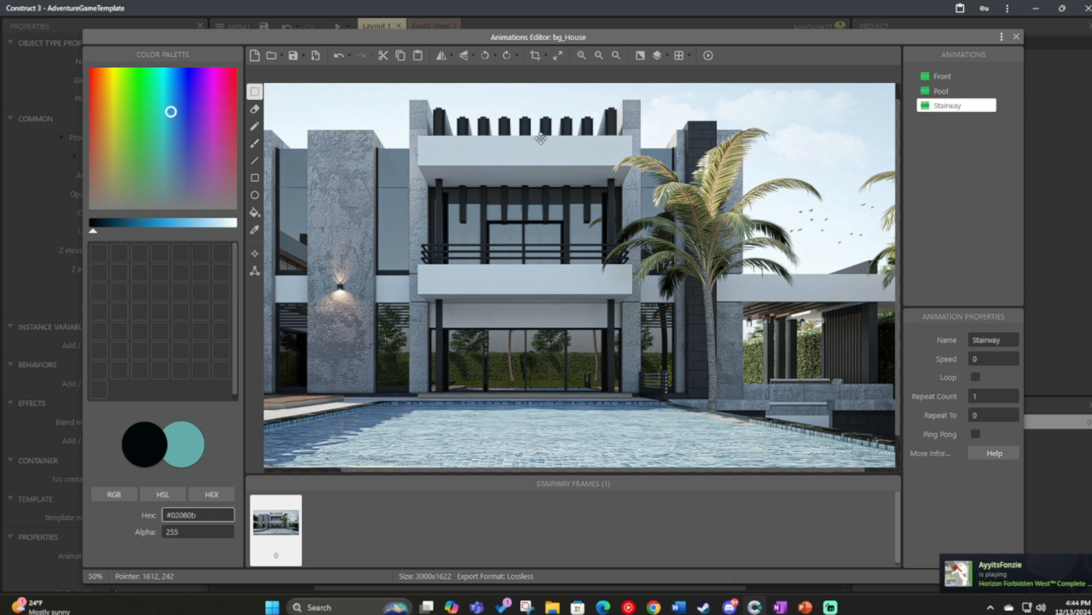
pyautogui.press('Delete')
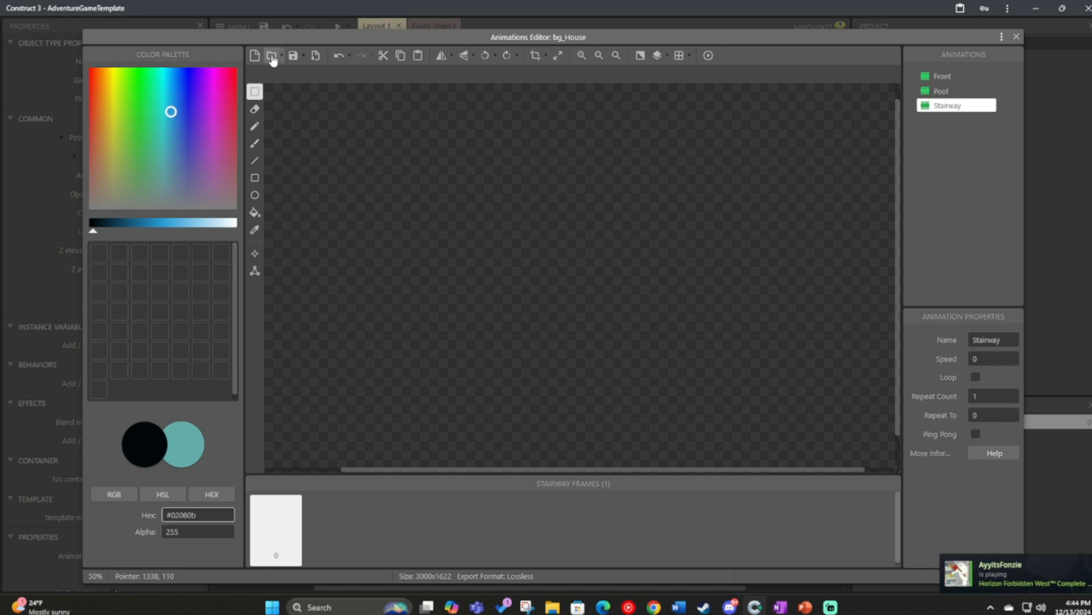
pyautogui.click(273, 60)
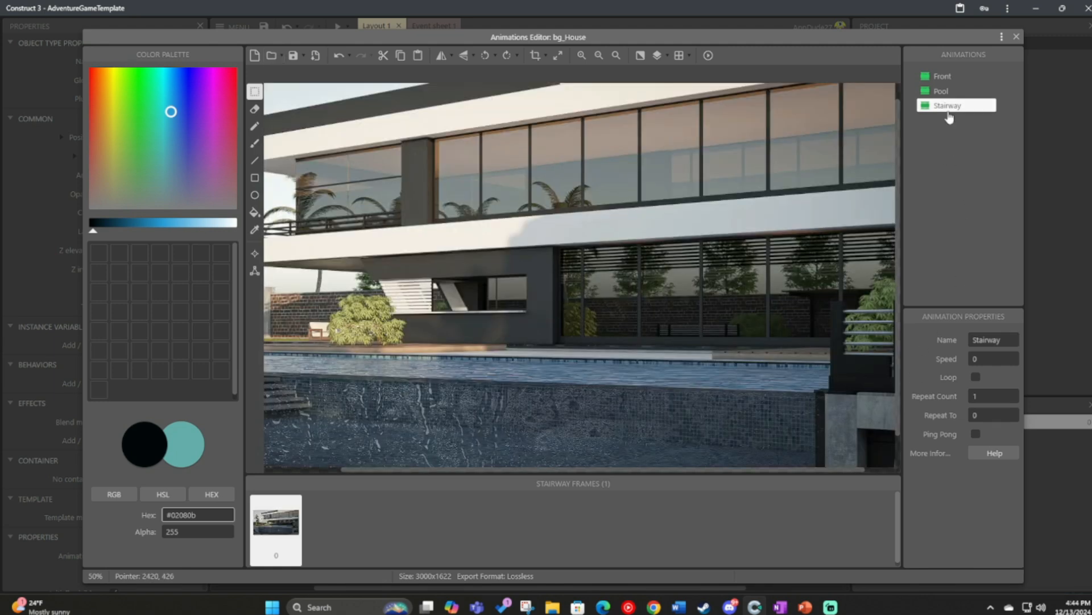
# Duplicate the Stairway animation and clear the copied image from the new animation's frame.
pyautogui.rightClick(949, 117)
pyautogui.click(960, 113)
pyautogui.rightClick(955, 121)
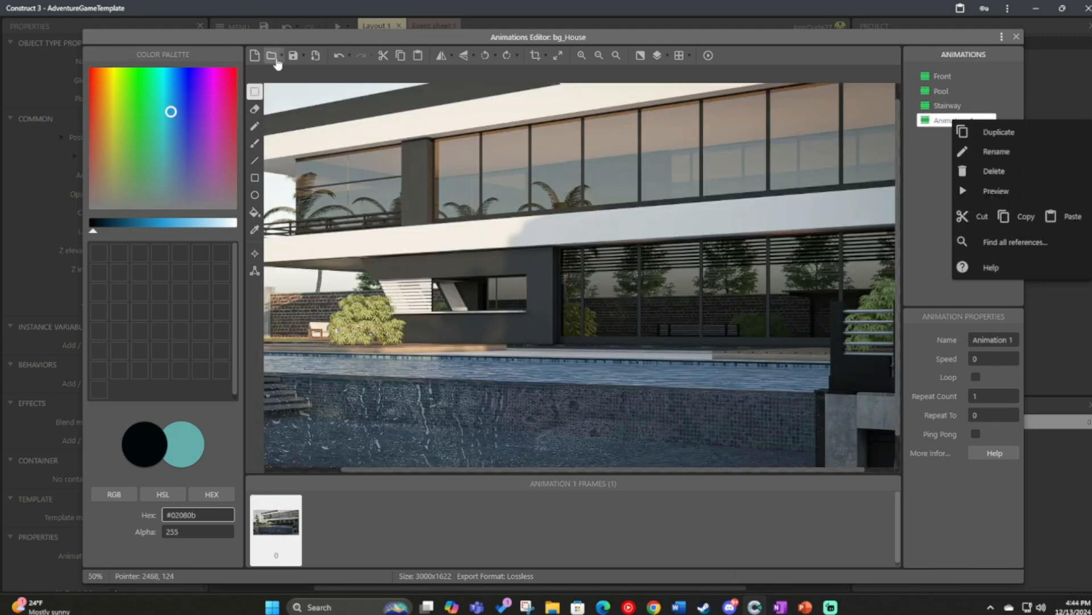
pyautogui.click(548, 259)
pyautogui.press('Delete')
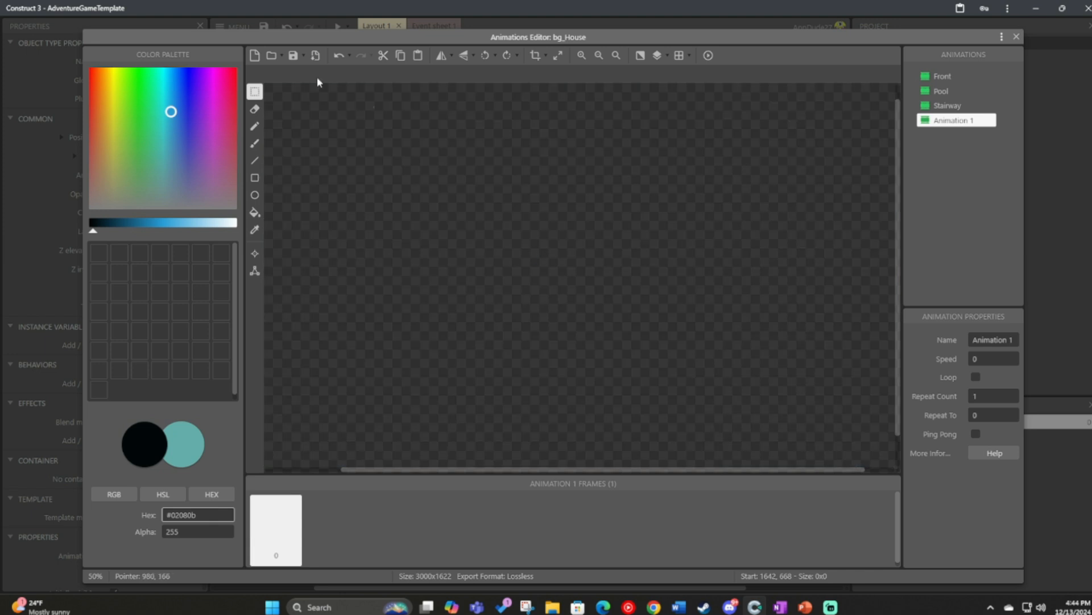
# Paste the picture of the house's side into the new animation's empty frame and rename the animation Side.
pyautogui.hotkey('ctrl', 'v')
pyautogui.rightClick(950, 120)
pyautogui.click(973, 155)
pyautogui.write('Side')
pyautogui.press('Return')
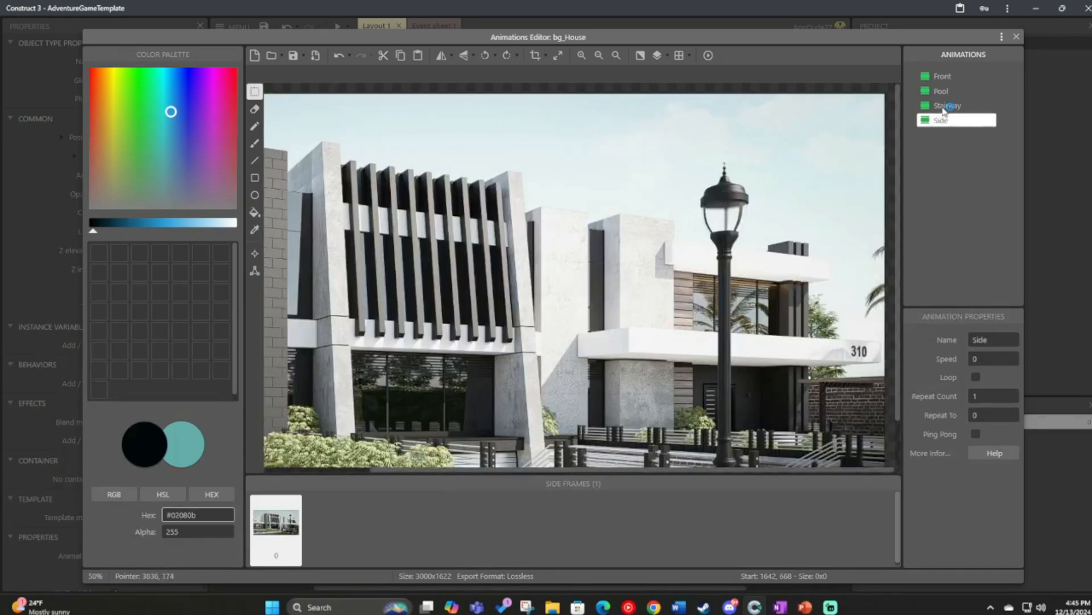
# Check the images in the Stairway, Pool and Front animations, and close the animations editor.
pyautogui.click(945, 105)
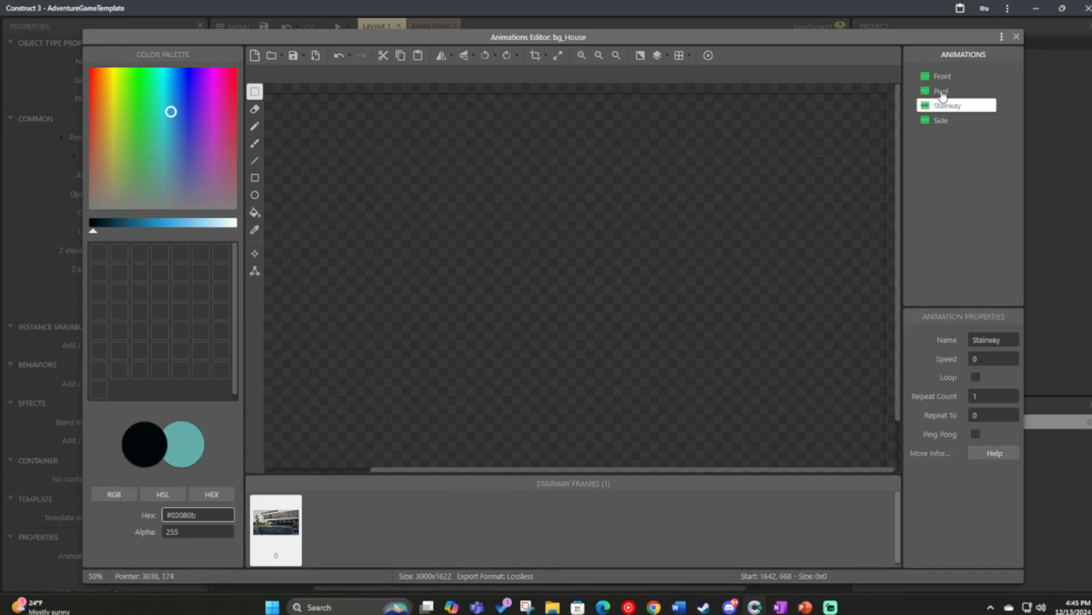
pyautogui.click(941, 92)
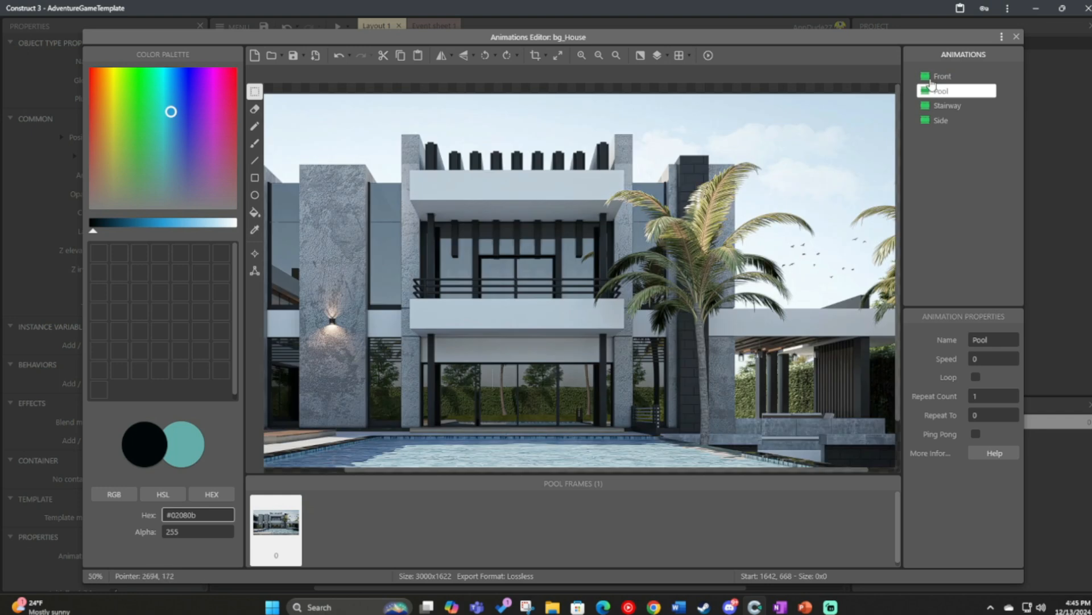
pyautogui.click(936, 77)
pyautogui.click(1017, 37)
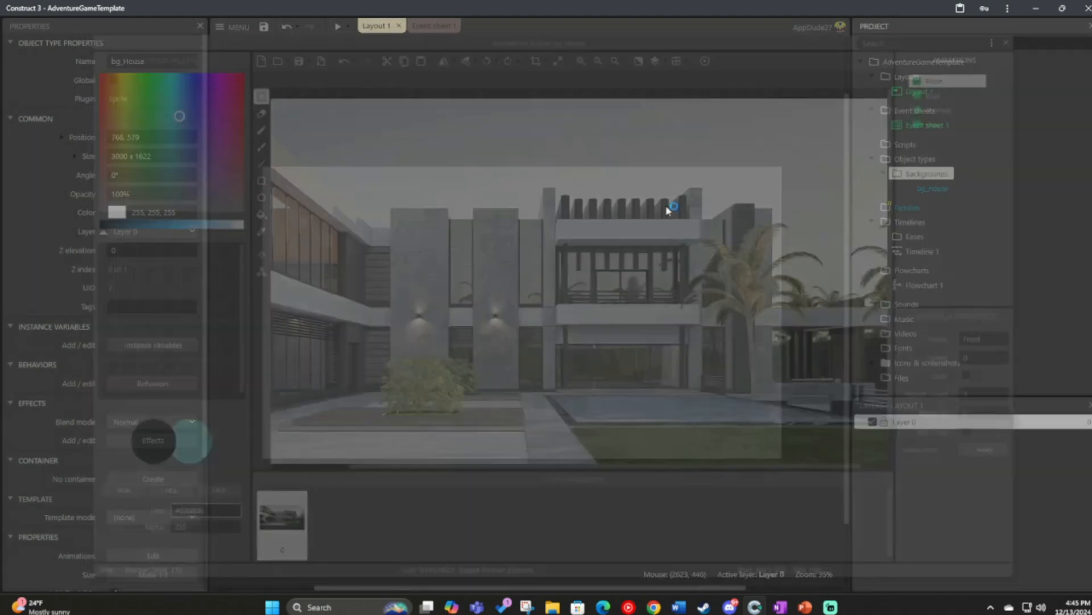
# Scale the house background to about 1363 x 737, place it at 644, 363 over the layout's viewport area, and preview the layout.
pyautogui.moveTo(489, 283); pyautogui.dragTo(633, 328)
pyautogui.keyDown('ctrl'); pyautogui.scroll(-1, 579, 365); pyautogui.keyUp('ctrl')
pyautogui.moveTo(835, 489); pyautogui.dragTo(520, 330)
pyautogui.click(525, 356)
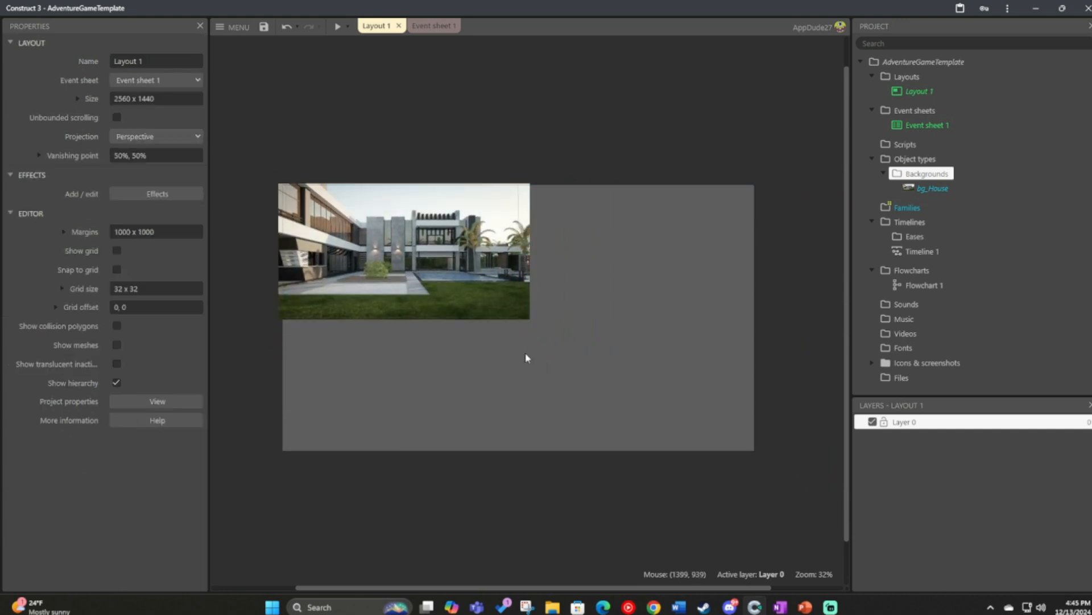
pyautogui.keyDown('ctrl'); pyautogui.scroll(1, 371, 291); pyautogui.keyUp('ctrl')
pyautogui.click(389, 261)
pyautogui.moveTo(400, 260); pyautogui.dragTo(396, 260)
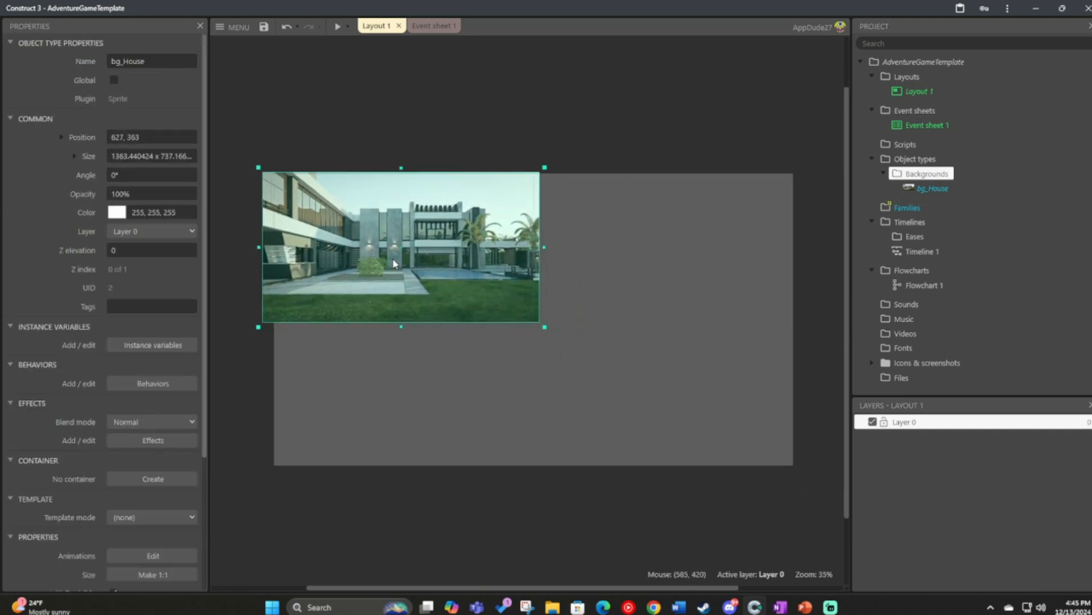
pyautogui.click(417, 424)
pyautogui.click(336, 29)
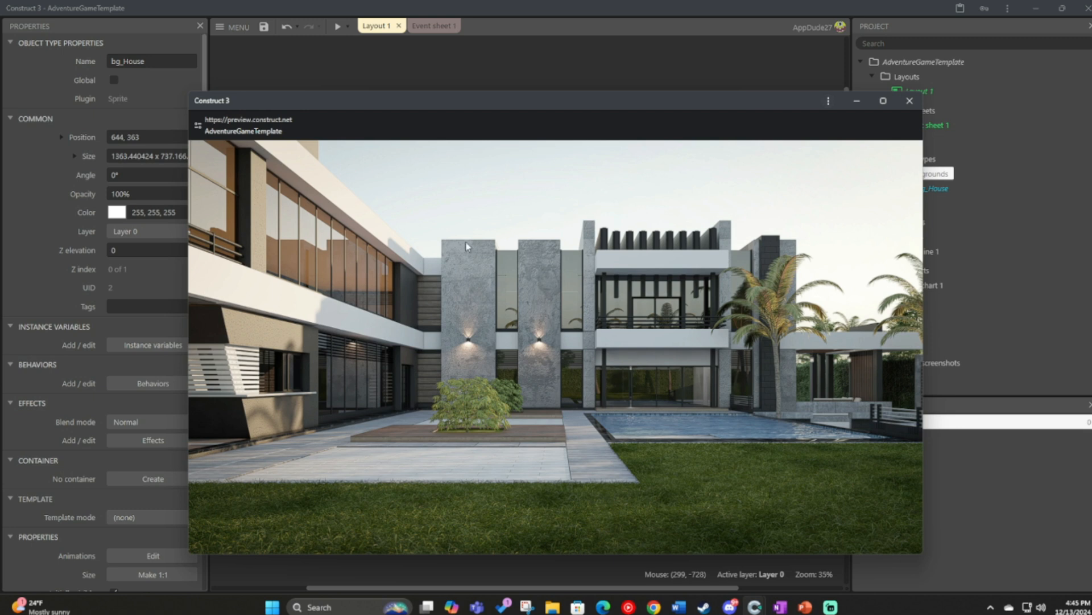
pyautogui.click(910, 101)
# Rename the project's layout as Front.
pyautogui.click(917, 91)
pyautogui.rightClick(917, 91)
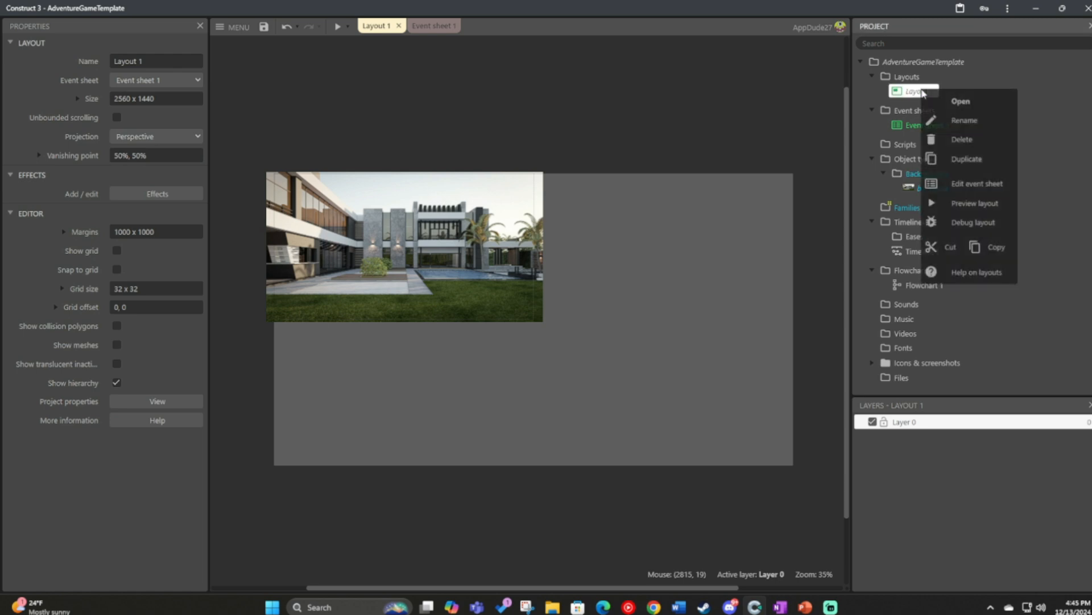
pyautogui.click(971, 124)
pyautogui.write('Front')
pyautogui.press('Return')
pyautogui.keyDown('ctrl'); pyautogui.scroll(2, 471, 159); pyautogui.keyUp('ctrl')
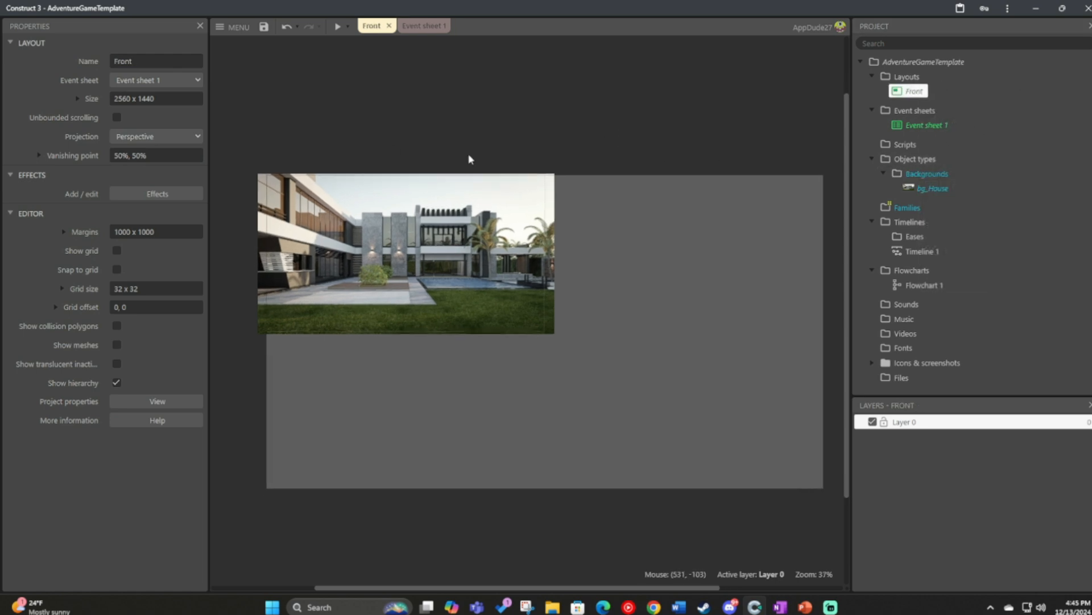
# Rename Event sheet 1 as Input Manager.
pyautogui.rightClick(907, 124)
pyautogui.click(973, 157)
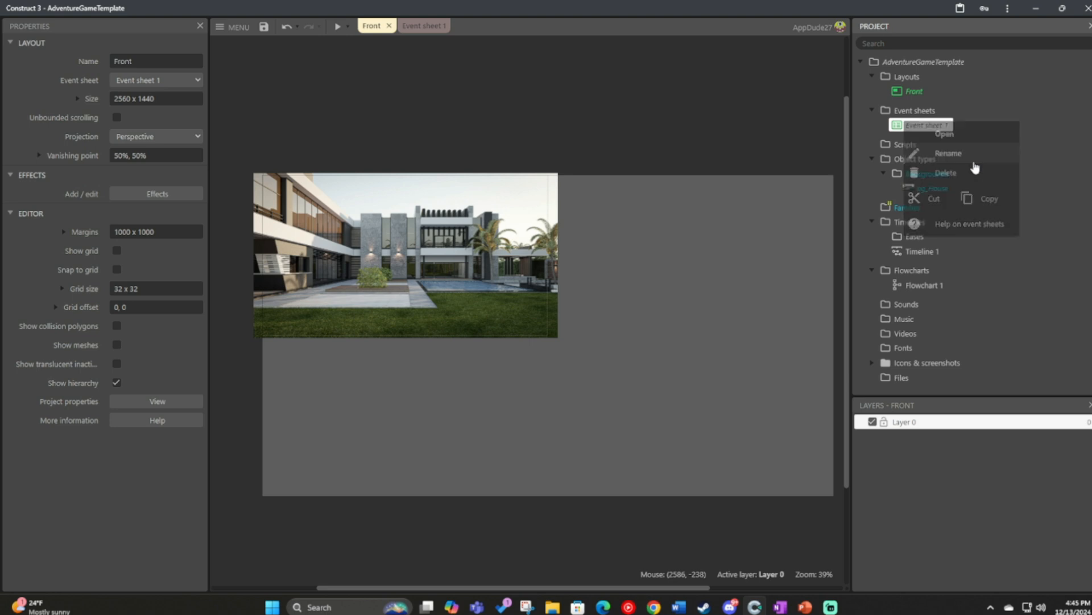
pyautogui.write('Ubo')
pyautogui.press('BackSpace')
pyautogui.press('BackSpace')
pyautogui.press('BackSpace')
pyautogui.write('Input Manager')
pyautogui.press('Return')
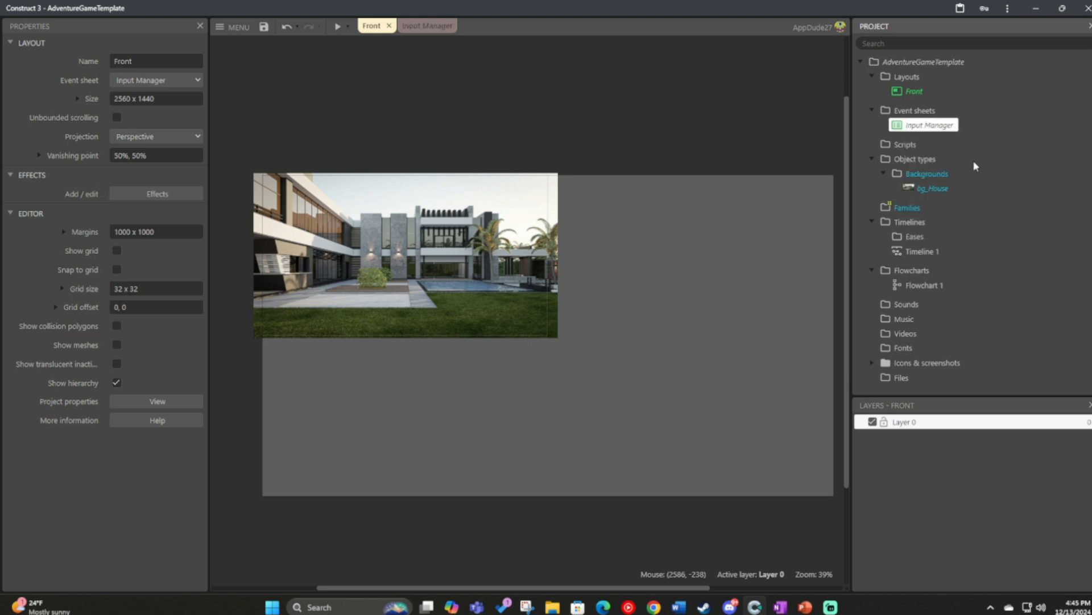
# Add a new event sheet named Front and return to the Front layout.
pyautogui.rightClick(927, 122)
pyautogui.rightClick(908, 112)
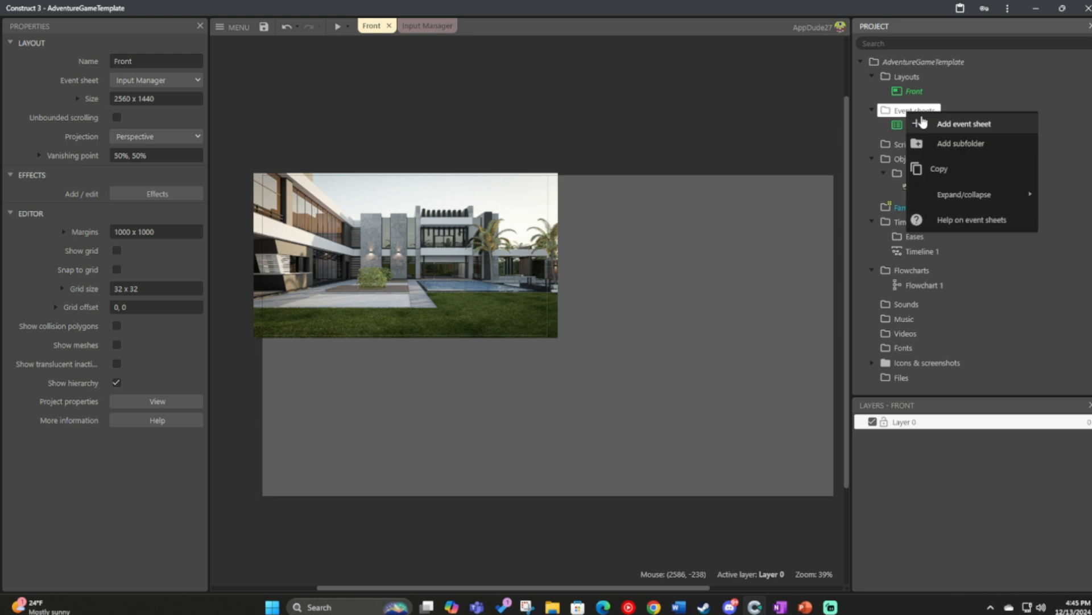
pyautogui.click(932, 123)
pyautogui.write('Front')
pyautogui.press('Return')
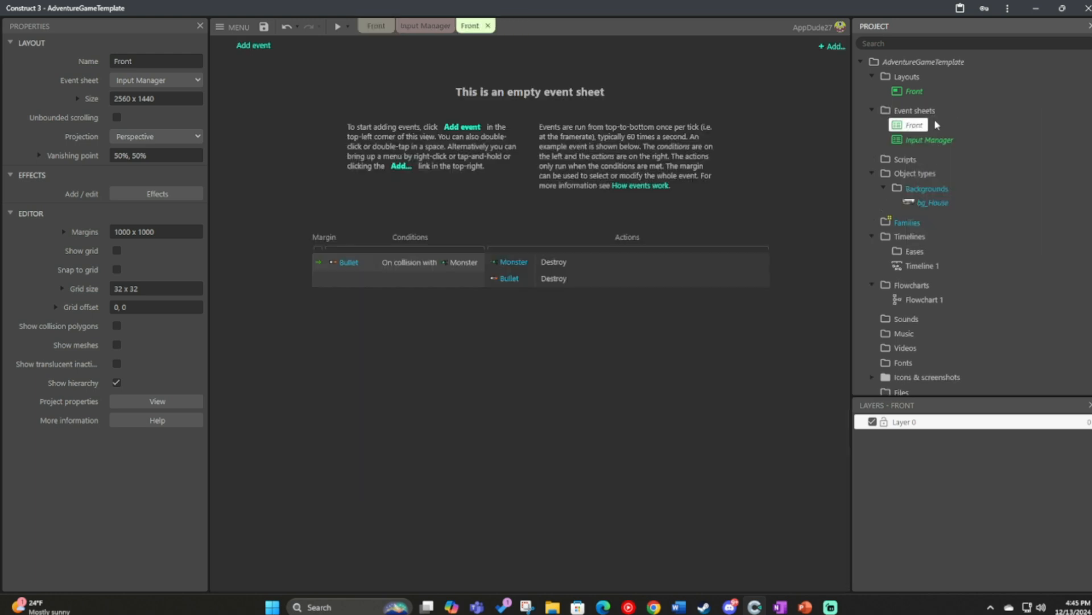
pyautogui.doubleClick(915, 92)
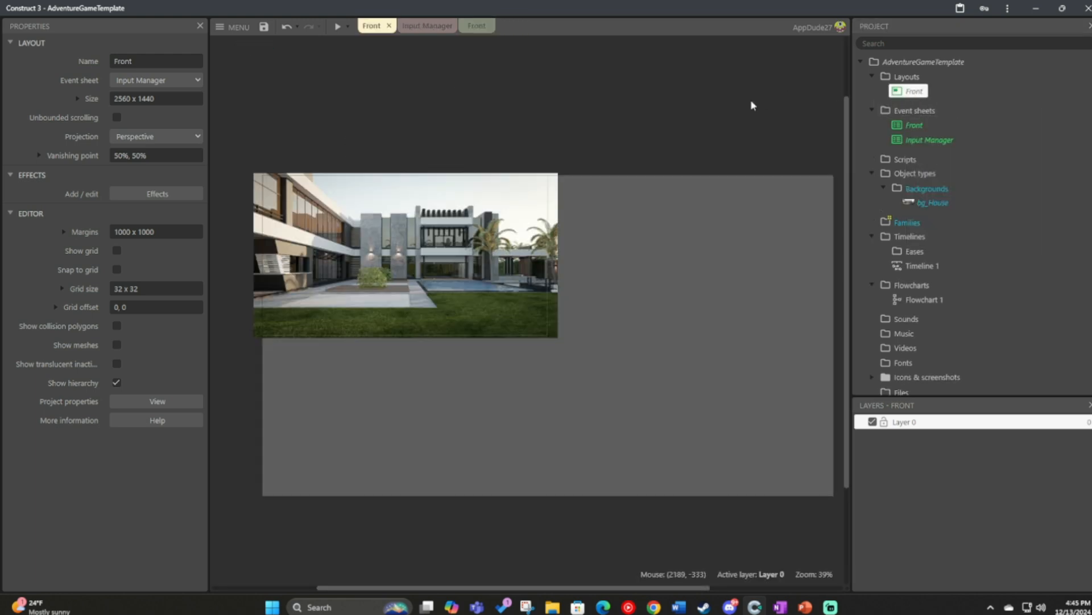
pyautogui.keyDown('ctrl'); pyautogui.scroll(3, 300, 261); pyautogui.keyUp('ctrl')
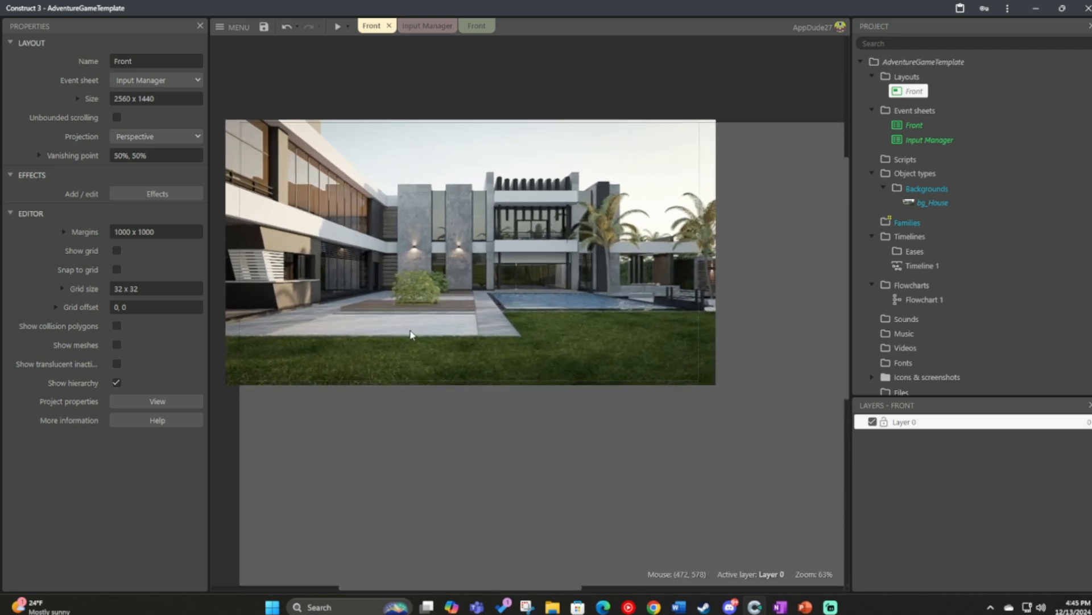
pyautogui.click(831, 606)
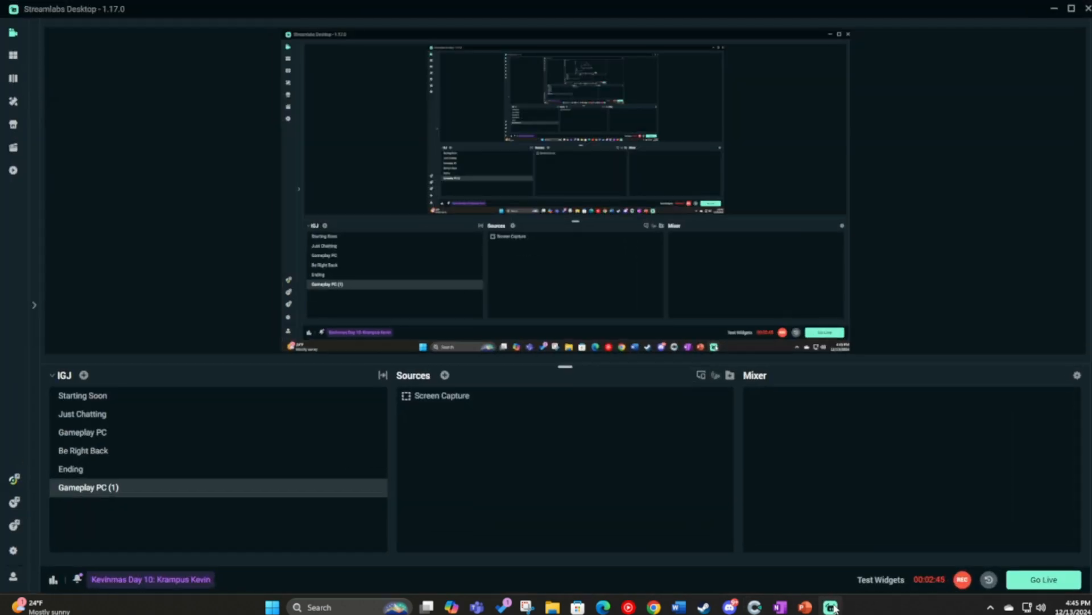
pyautogui.click(832, 607)
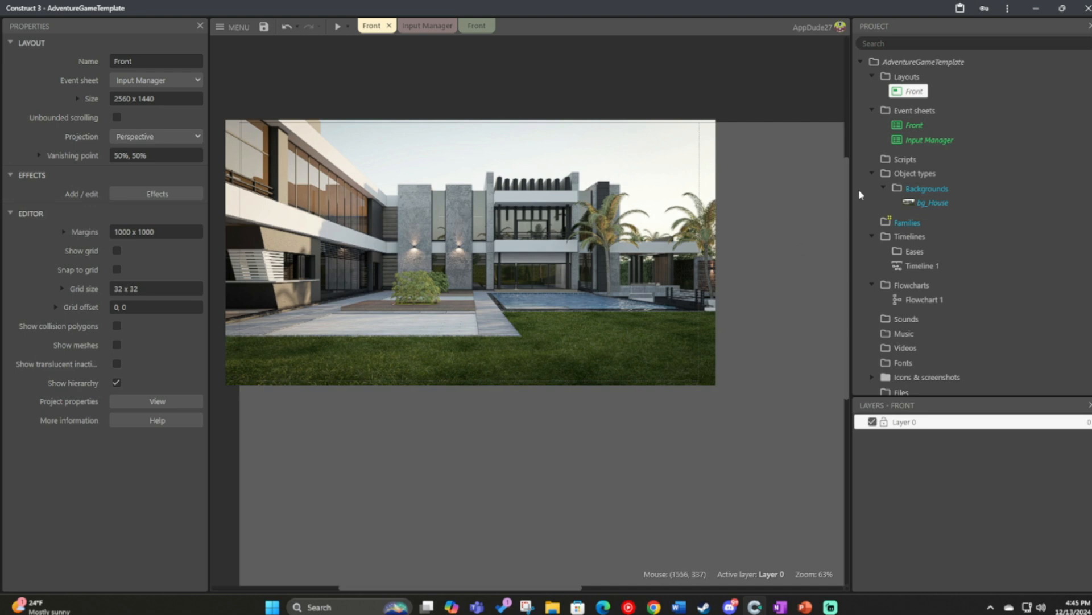
pyautogui.rightClick(907, 79)
pyautogui.click(887, 96)
pyautogui.rightClick(898, 93)
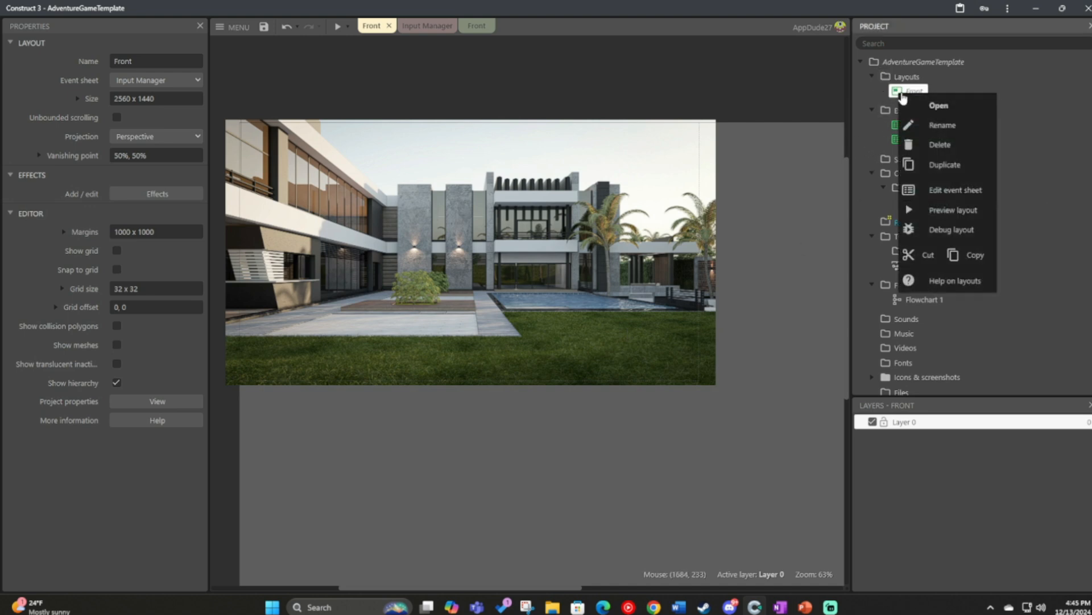
pyautogui.click(766, 116)
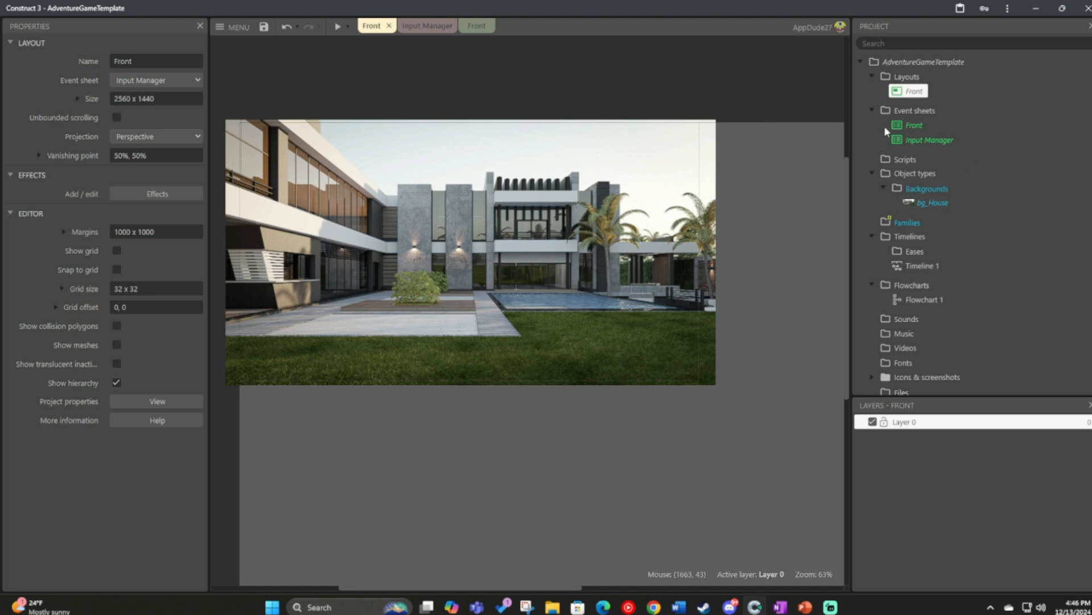
# Add a subfolder named Cursor under the project's object types.
pyautogui.rightClick(915, 174)
pyautogui.click(947, 212)
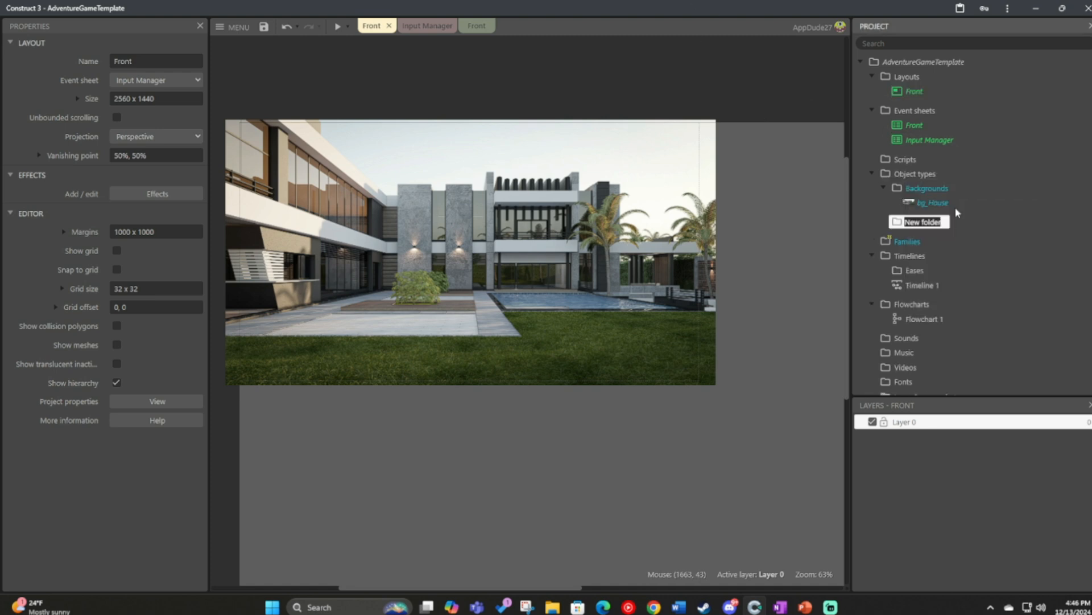
pyautogui.write('Cursor')
pyautogui.press('Return')
# Create a sprite object named spr_Cursor in the Cursor folder and place it in the Front layout.
pyautogui.rightClick(929, 223)
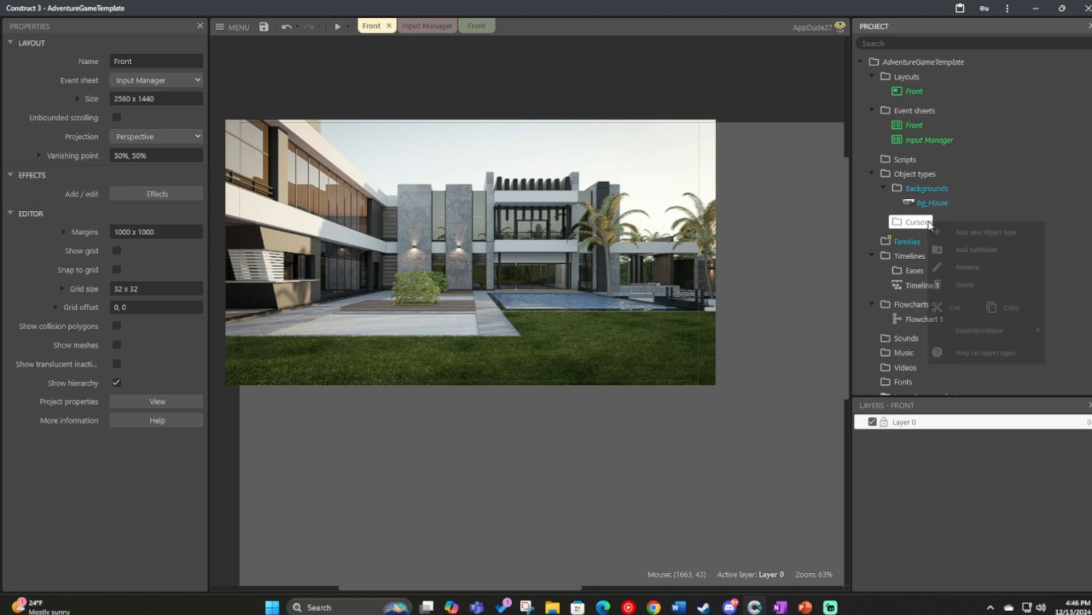
pyautogui.click(961, 232)
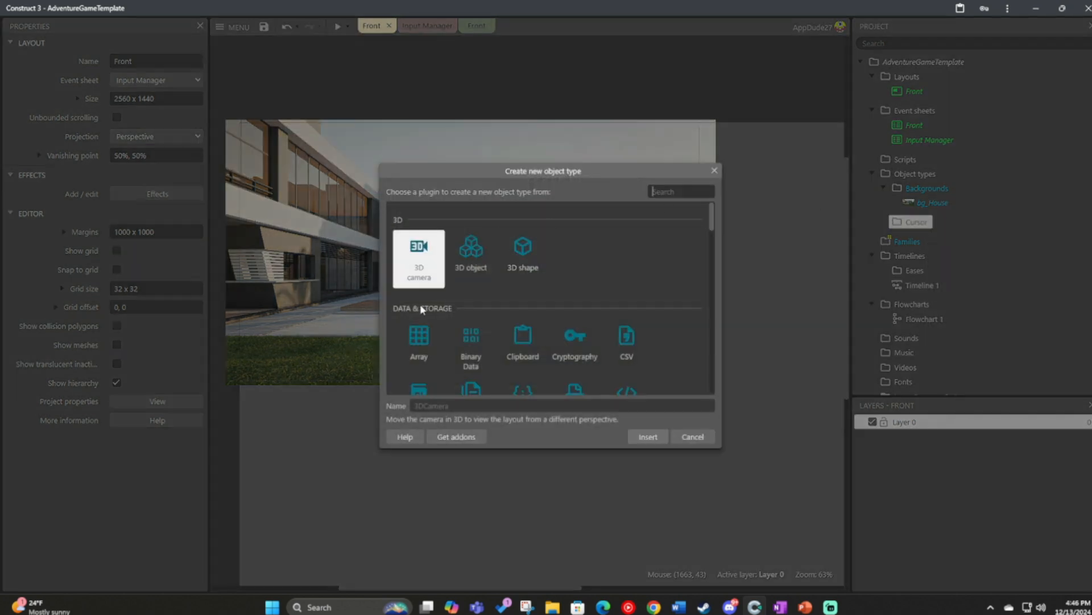
pyautogui.scroll(-4, 422, 309)
pyautogui.click(459, 406)
pyautogui.write('spr_Cursor')
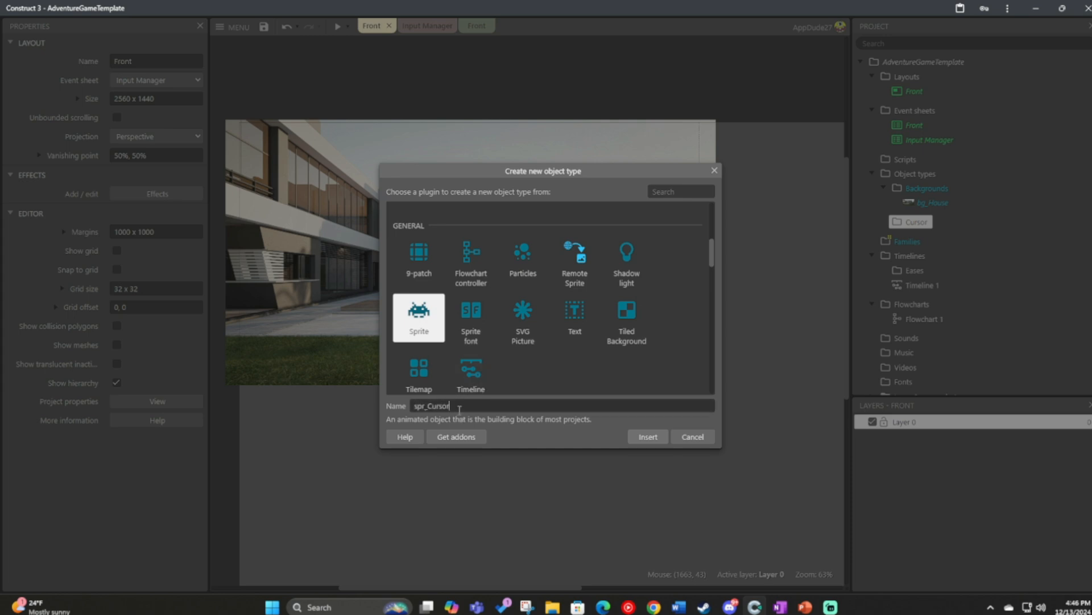
pyautogui.press('Return')
pyautogui.click(541, 437)
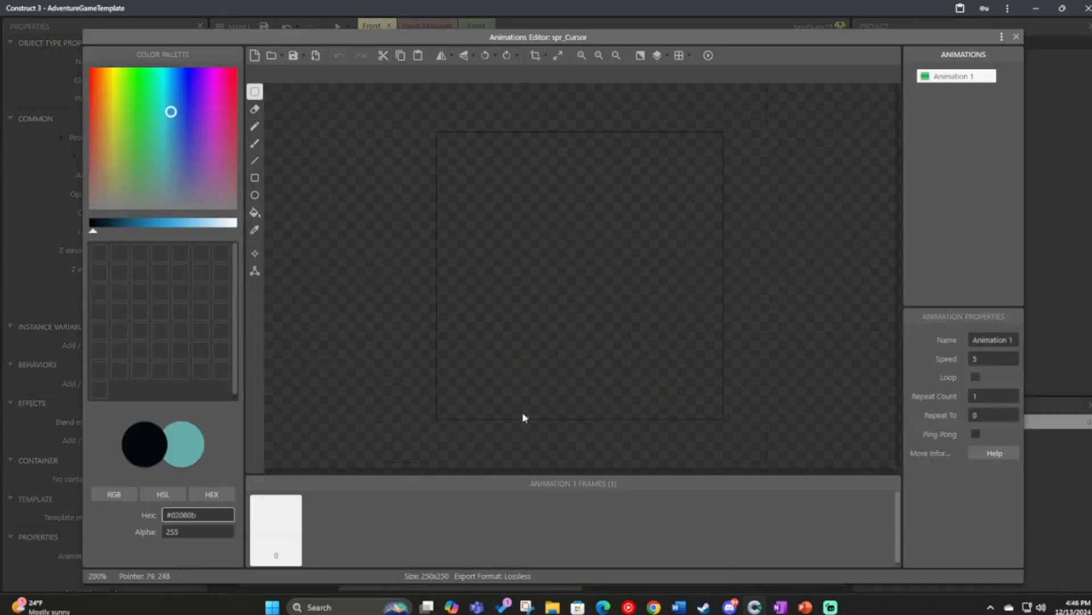
# Rename the cursor sprite's first animation as Default.
pyautogui.click(256, 181)
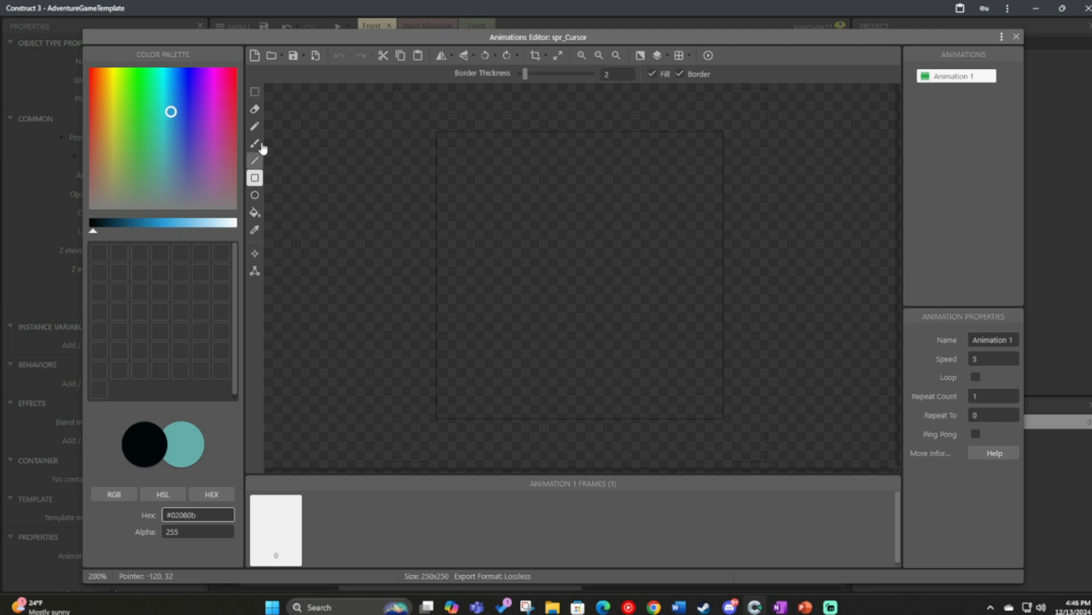
pyautogui.click(165, 130)
pyautogui.rightClick(970, 83)
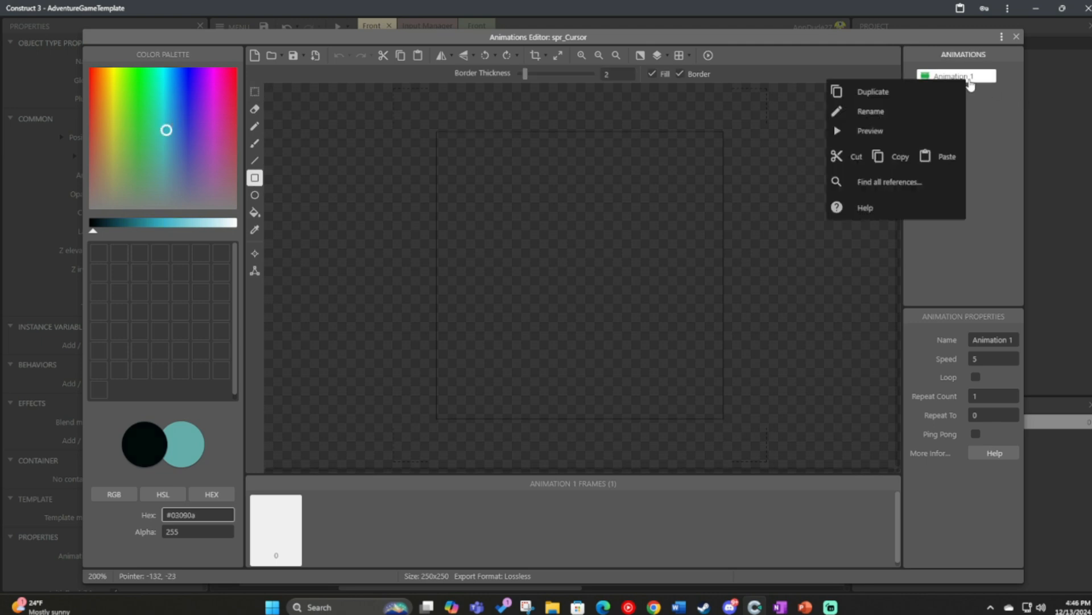
pyautogui.click(951, 112)
pyautogui.write('Dea')
pyautogui.press('BackSpace')
pyautogui.write('fault')
pyautogui.press('Return')
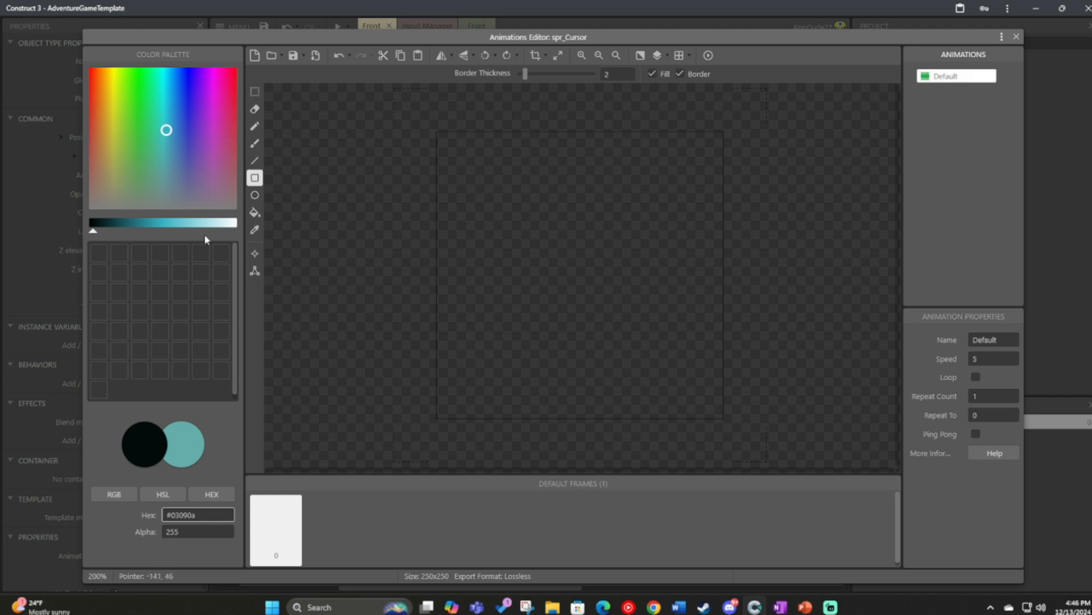
# Configure the Rectangle tool with the teal colour #24727e, no fill, and a border thickness of 7.
pyautogui.click(136, 226)
pyautogui.click(254, 195)
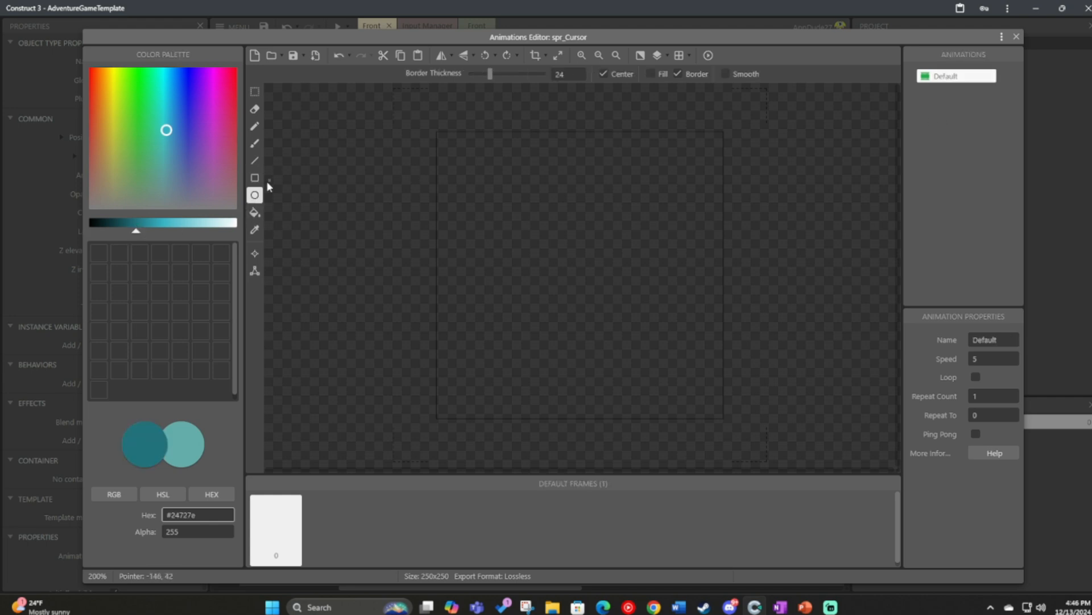
pyautogui.click(255, 179)
pyautogui.moveTo(437, 136); pyautogui.dragTo(552, 254)
pyautogui.hotkey('ctrl', 'z')
pyautogui.click(652, 74)
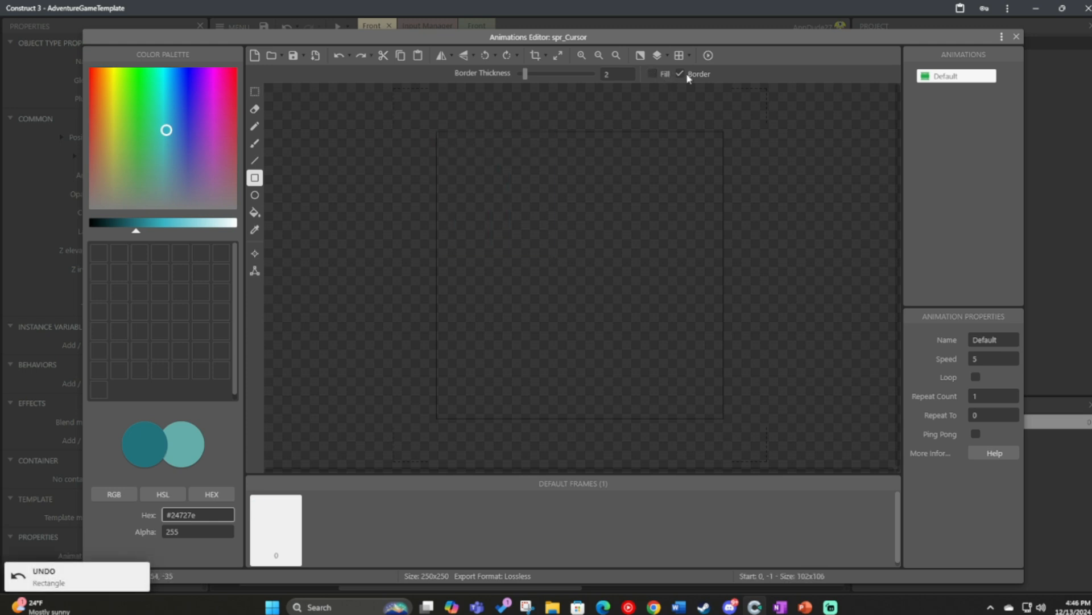
pyautogui.moveTo(526, 74); pyautogui.dragTo(529, 80)
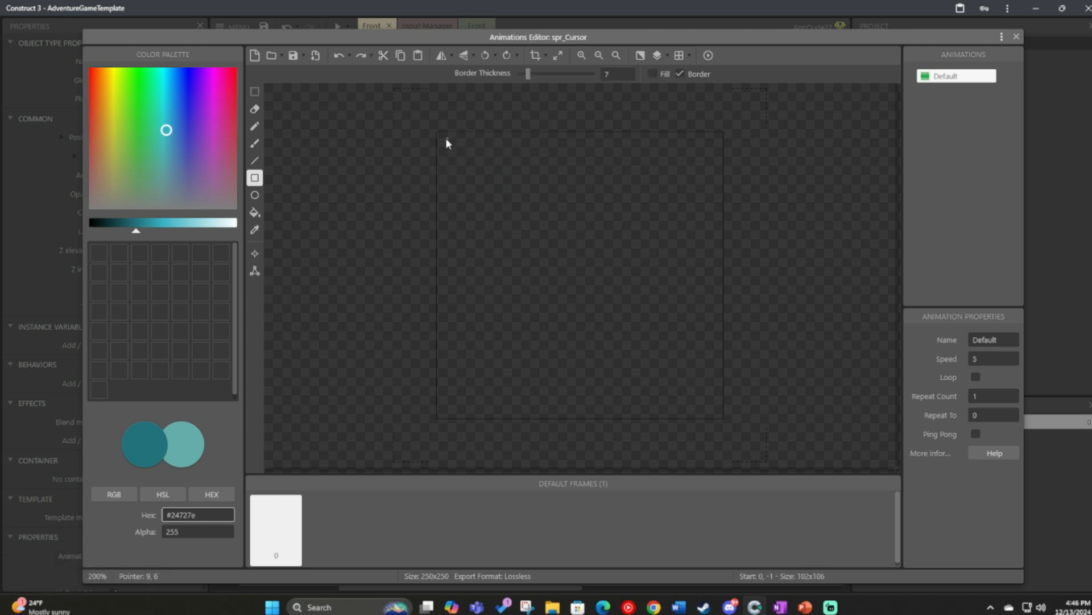
# Draw a square outline along the edges of the Default frame and a second one about 235 x 233 px just inside it.
pyautogui.moveTo(438, 137); pyautogui.dragTo(725, 421)
pyautogui.moveTo(446, 143); pyautogui.dragTo(488, 181)
pyautogui.hotkey('ctrl', 'z')
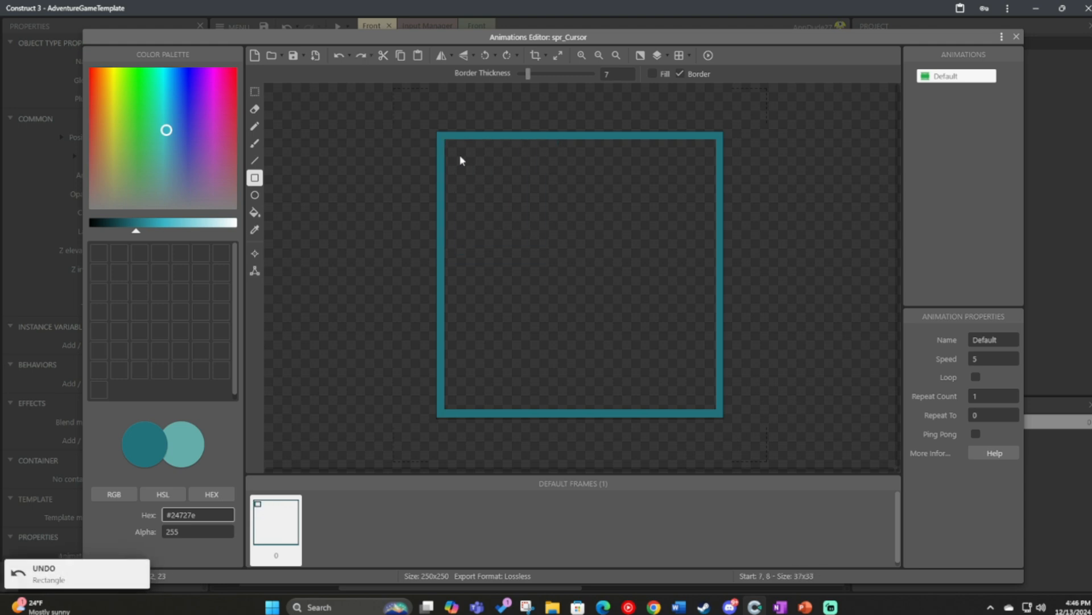
pyautogui.moveTo(446, 141); pyautogui.dragTo(716, 412)
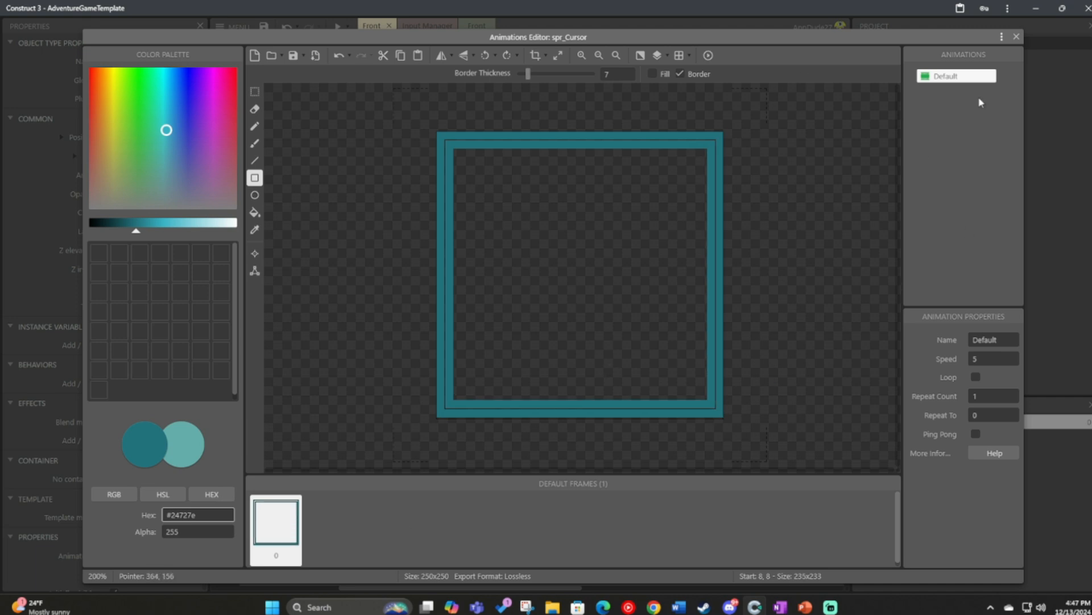
# Duplicate the Default animation and rename the copy Action.
pyautogui.rightClick(943, 76)
pyautogui.click(990, 86)
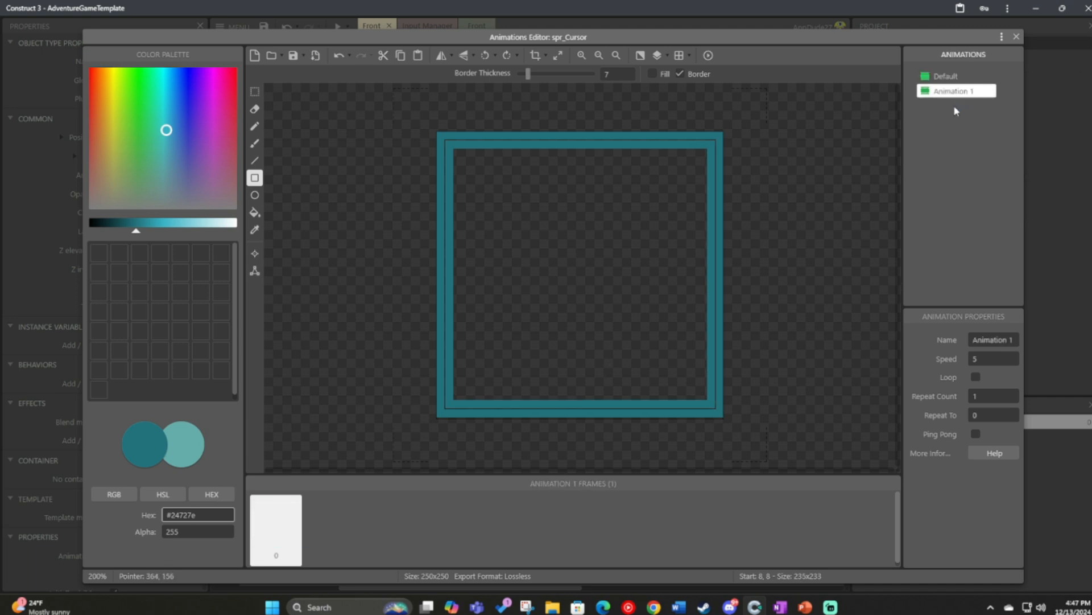
pyautogui.rightClick(947, 94)
pyautogui.click(1033, 133)
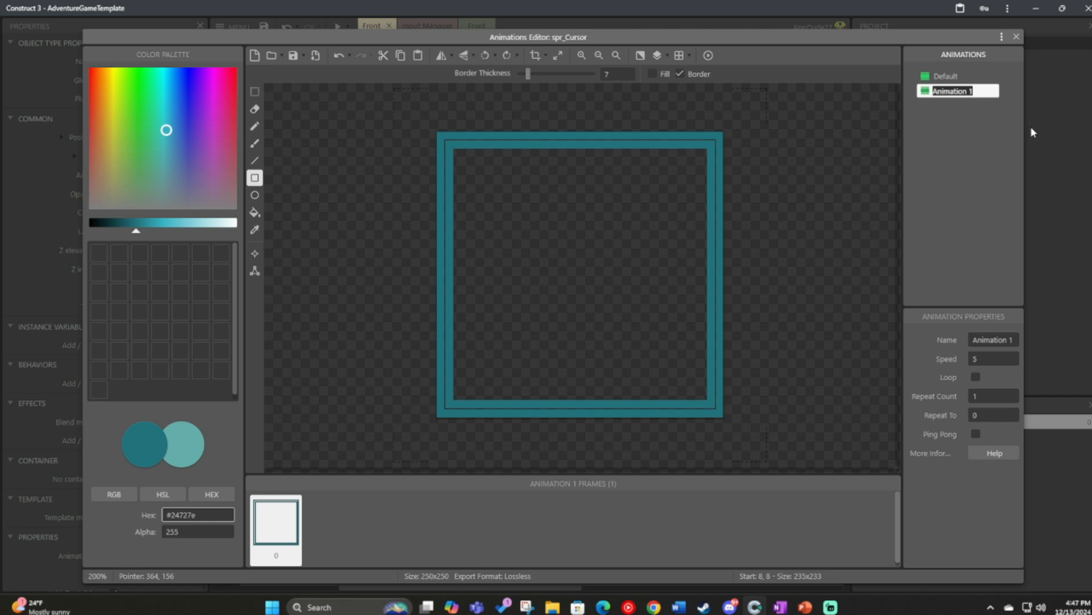
pyautogui.write('Action')
pyautogui.press('Return')
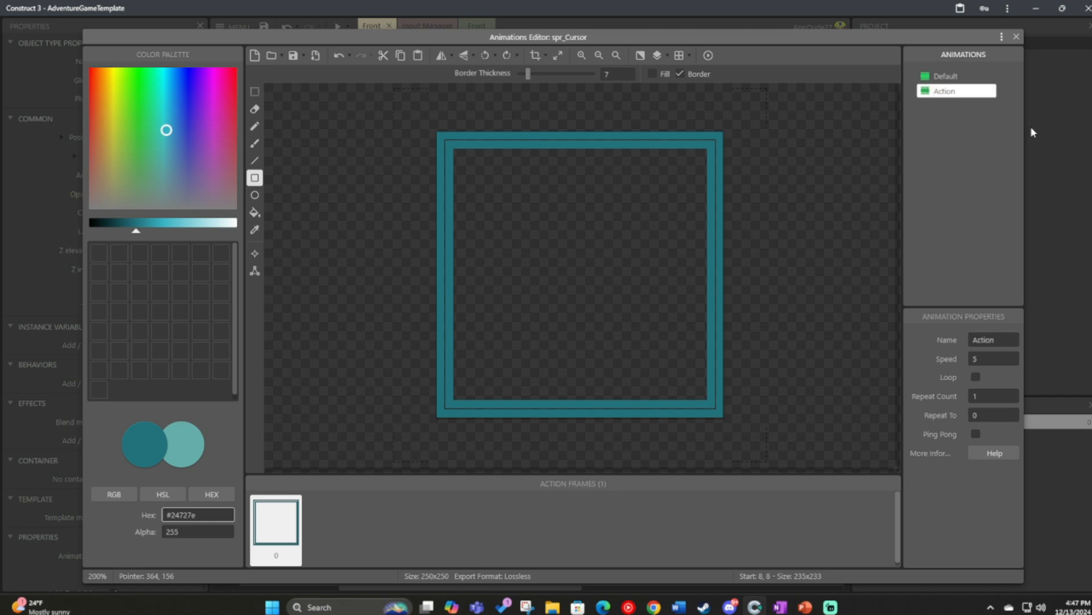
# Recolour both square outlines of the Action frame dark red #8f1713 with the Fill tool.
pyautogui.moveTo(117, 108); pyautogui.dragTo(90, 99)
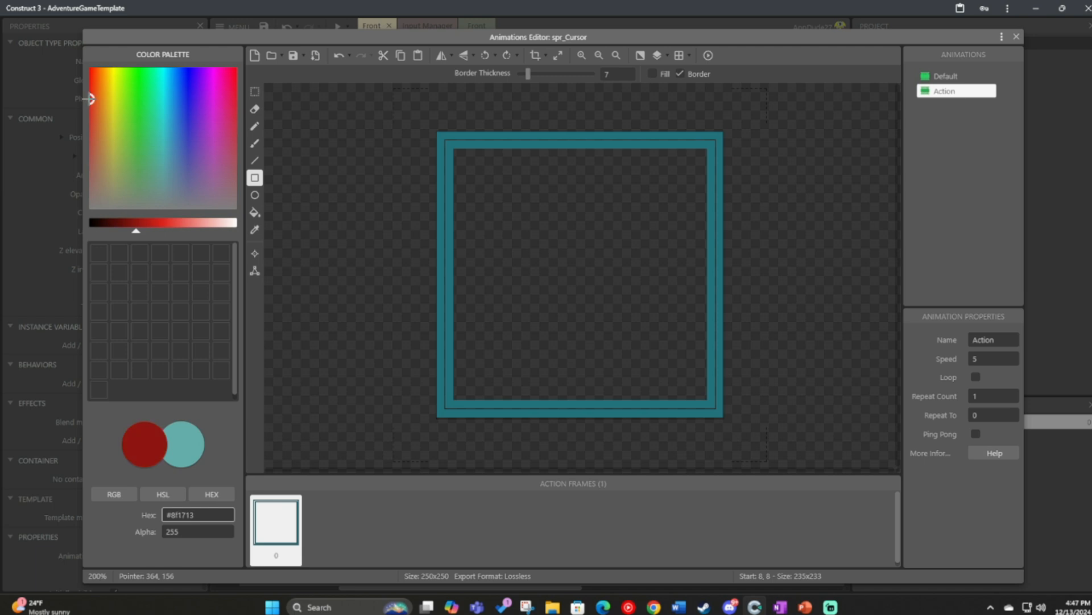
pyautogui.click(254, 211)
pyautogui.click(525, 139)
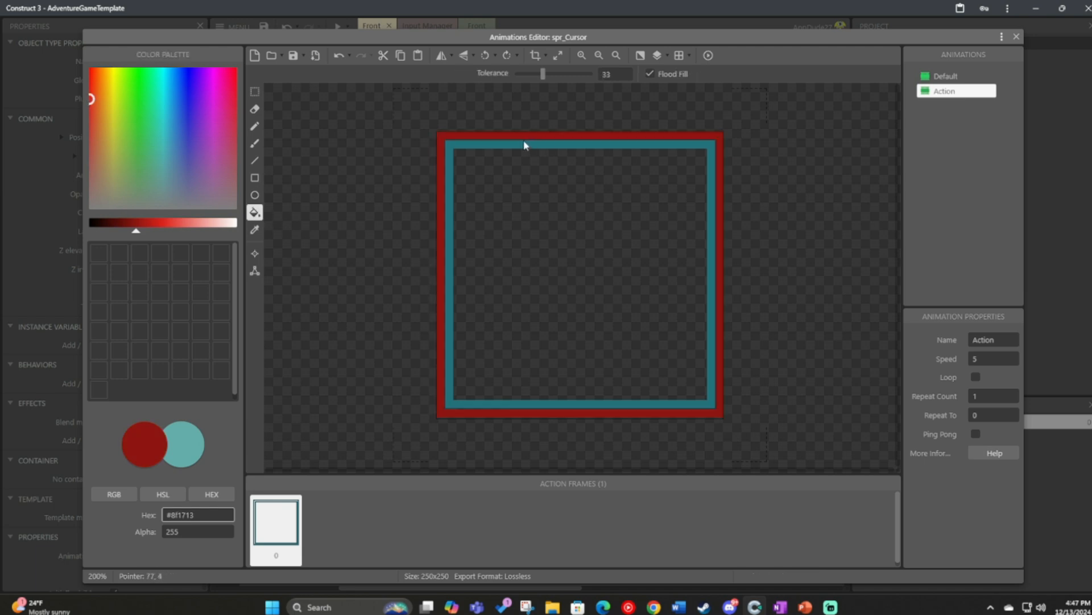
pyautogui.click(524, 142)
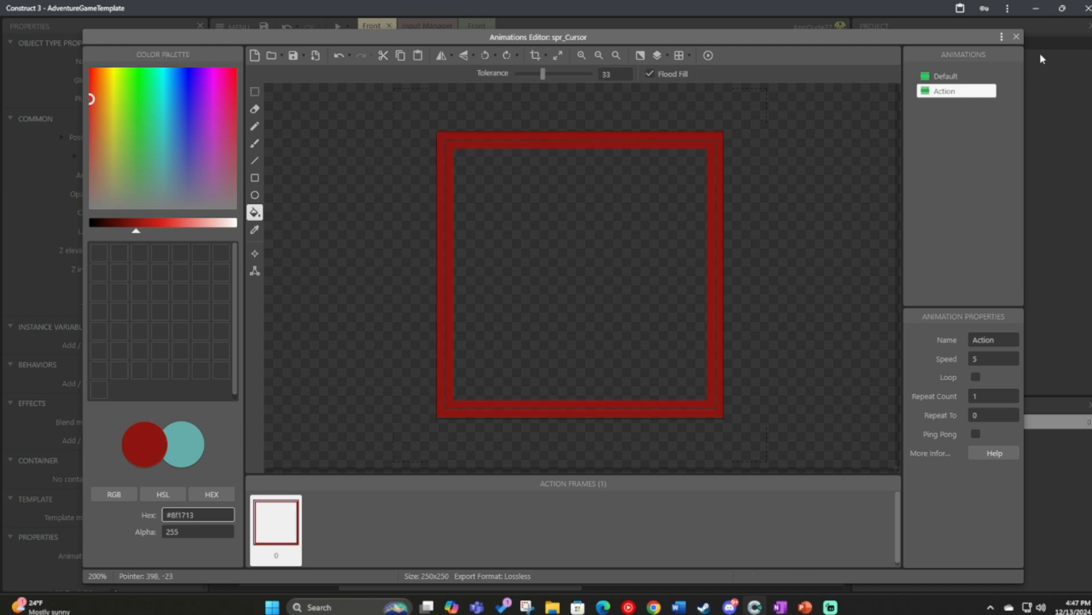
# Duplicate the Action animation and rename the copy Question.
pyautogui.click(981, 123)
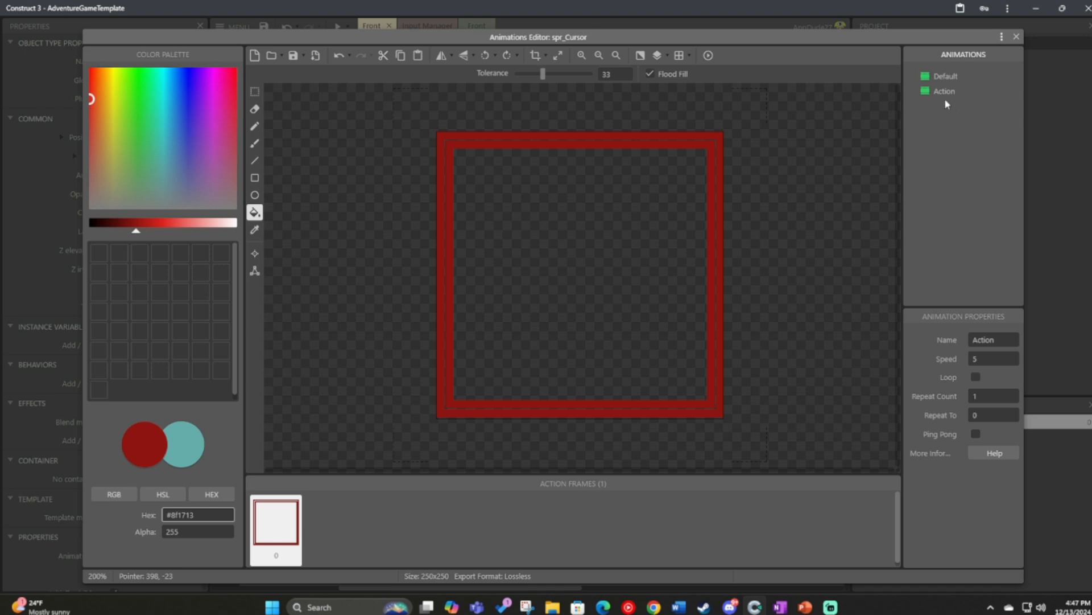
pyautogui.rightClick(947, 103)
pyautogui.click(970, 101)
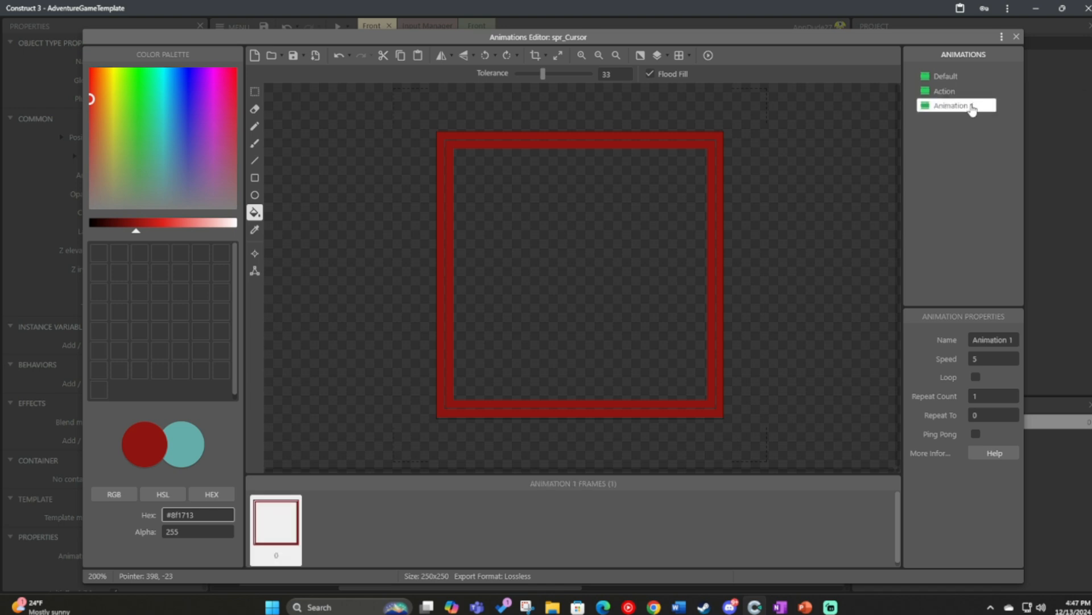
pyautogui.rightClick(973, 106)
pyautogui.click(945, 136)
pyautogui.write('Question')
pyautogui.press('Return')
# Draw a freehand question mark inside the Question frame's outlines with the Pencil tool at size 2 in yellow #dcd862.
pyautogui.click(112, 118)
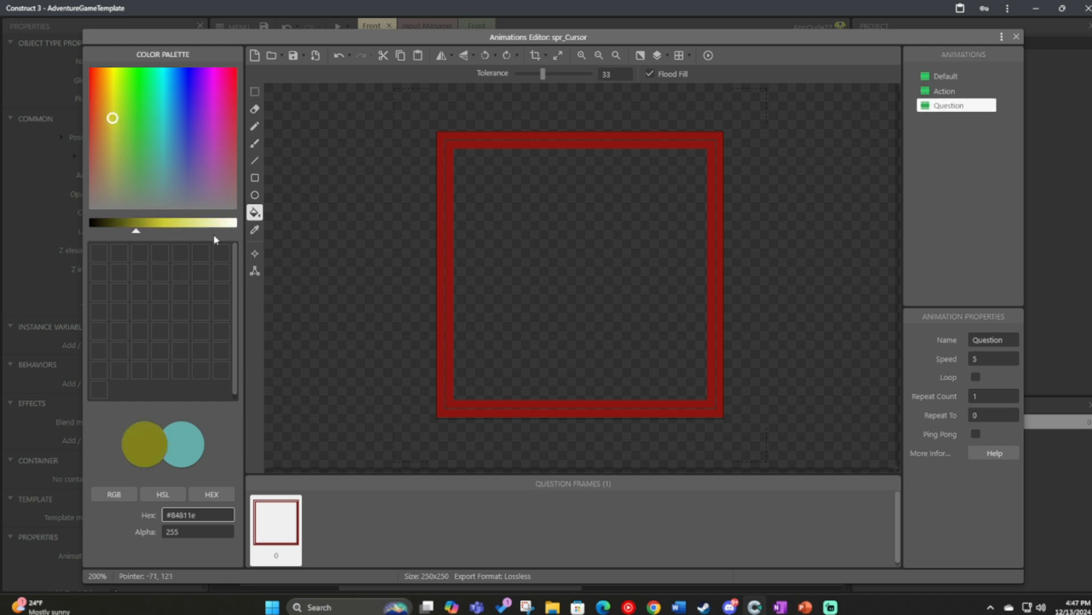
pyautogui.click(181, 223)
pyautogui.click(255, 125)
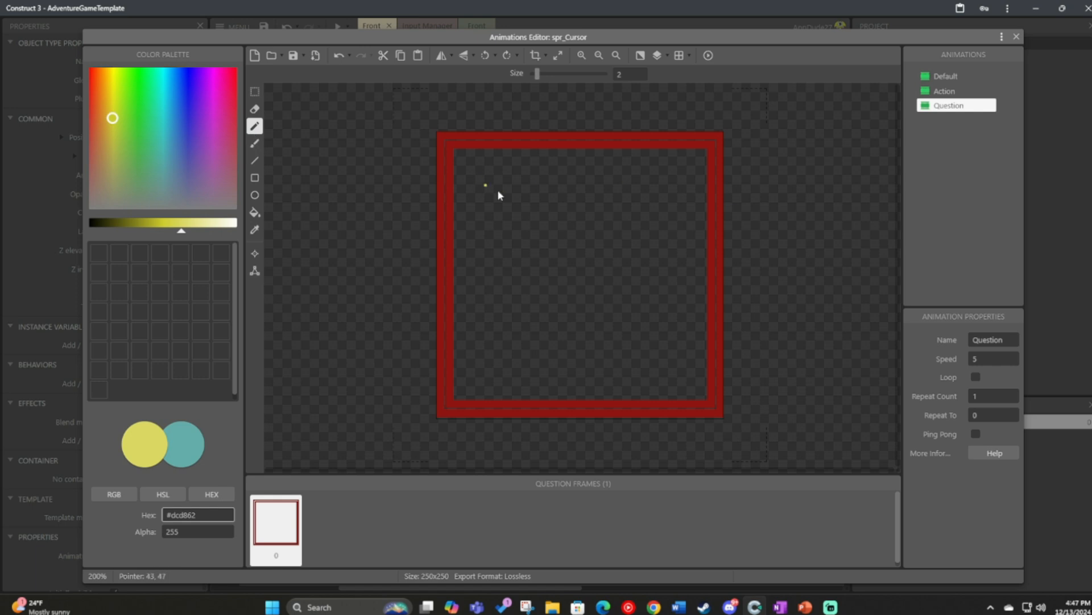
pyautogui.moveTo(530, 179)
pyautogui.mouseDown()
pyautogui.moveTo(605, 190)
pyautogui.moveTo(617, 263)
pyautogui.mouseUp()
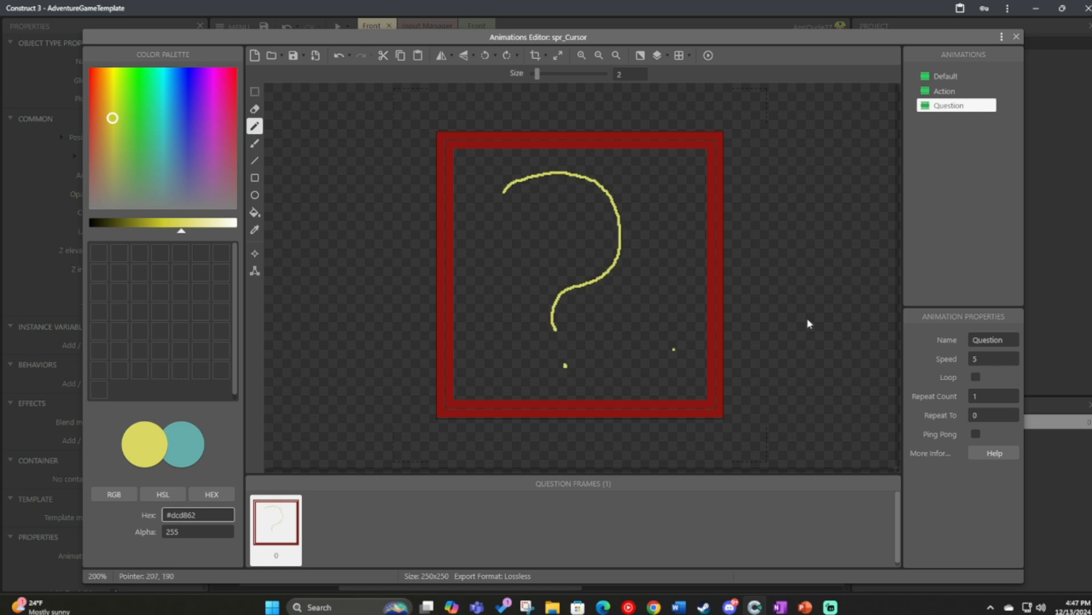
# Fill both square outlines of the Question frame with the same yellow as the question mark.
pyautogui.click(254, 212)
pyautogui.click(439, 134)
pyautogui.click(447, 142)
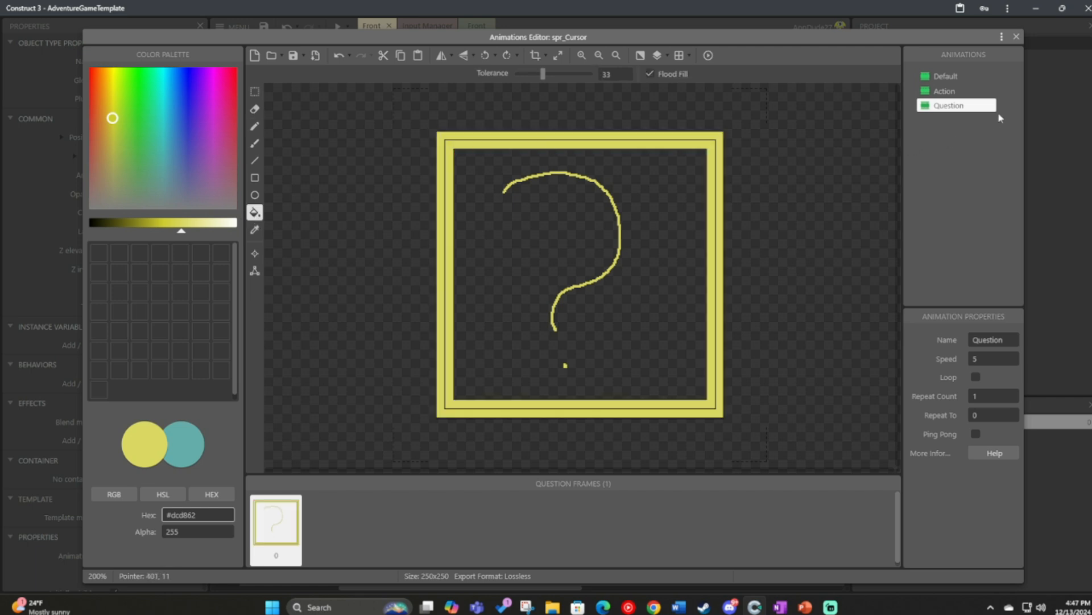
# Close the animations editor and move the cursor sprite onto the house image at about 556, 367.
pyautogui.click(1017, 37)
pyautogui.click(563, 459)
pyautogui.moveTo(564, 459); pyautogui.dragTo(446, 253)
pyautogui.click(584, 504)
# Delete the cursor sprite instance from the Front layout.
pyautogui.rightClick(445, 253)
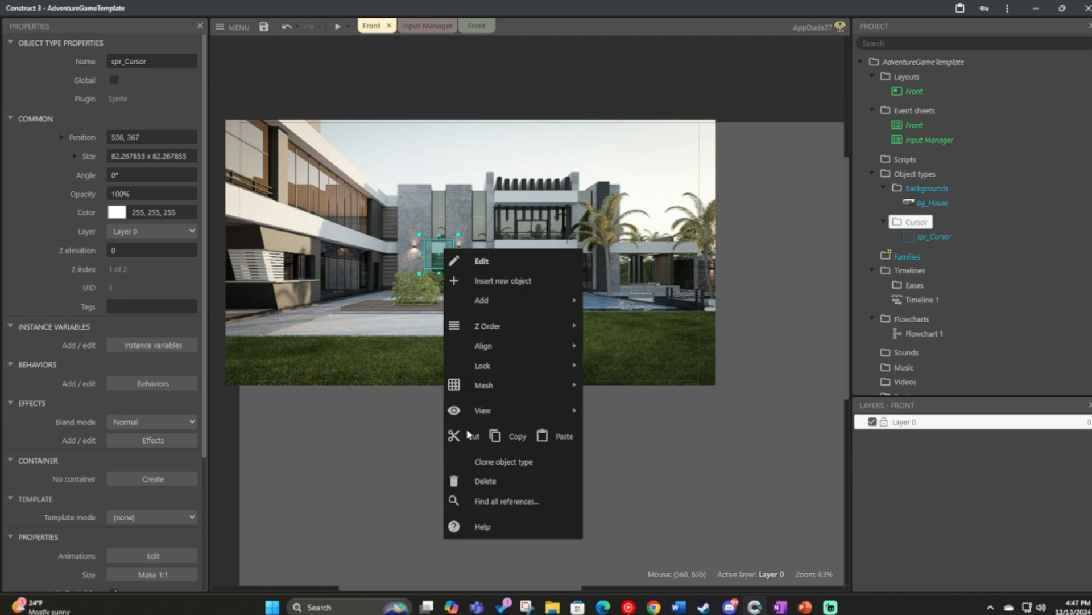
pyautogui.click(501, 482)
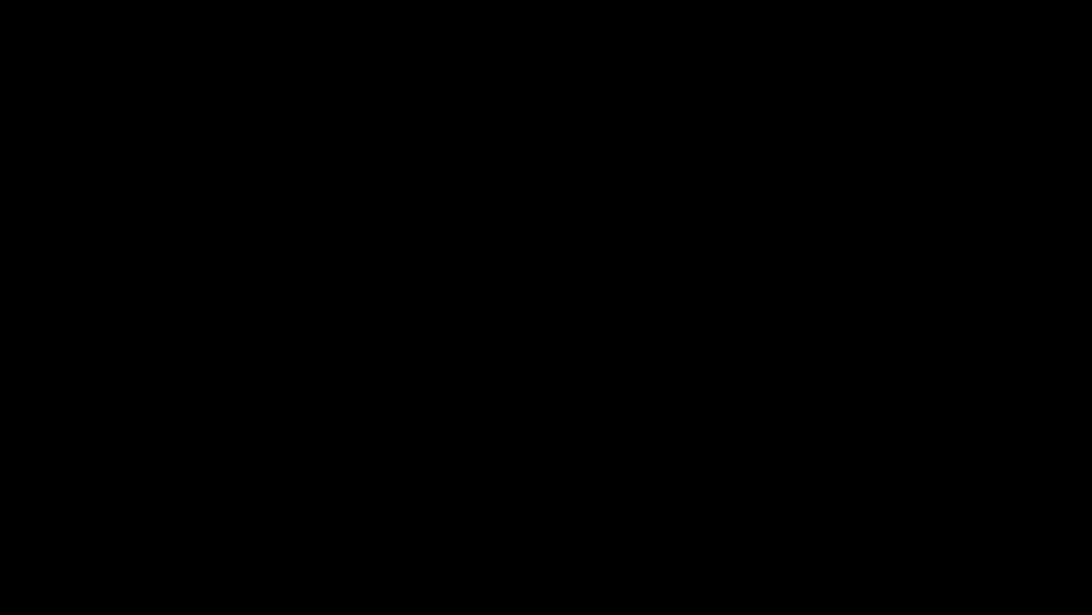